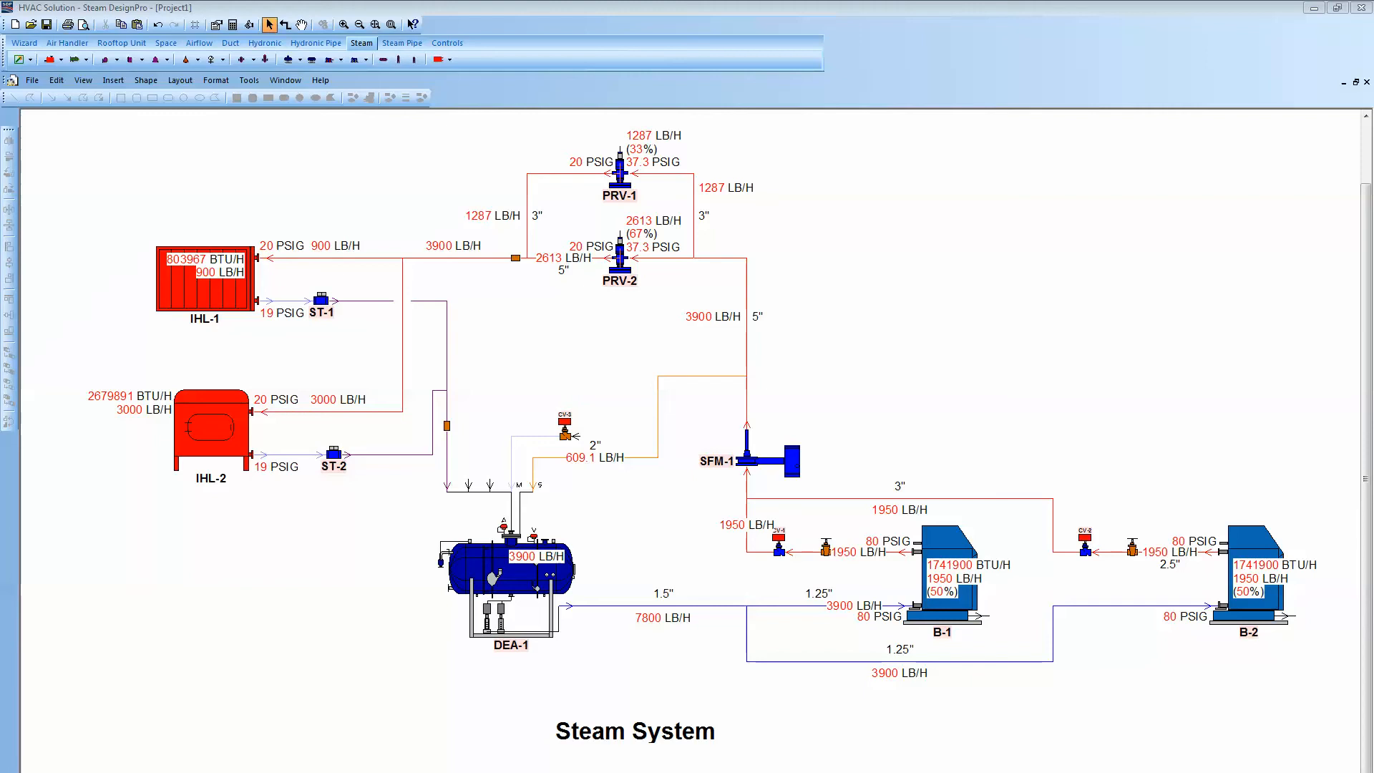
- Delete the entire existing steam system diagram
{"action": "left_click_drag", "start_coordinate": [127, 136], "coordinate": [1264, 740]}
{"action": "right_click", "coordinate": [1127, 339]}
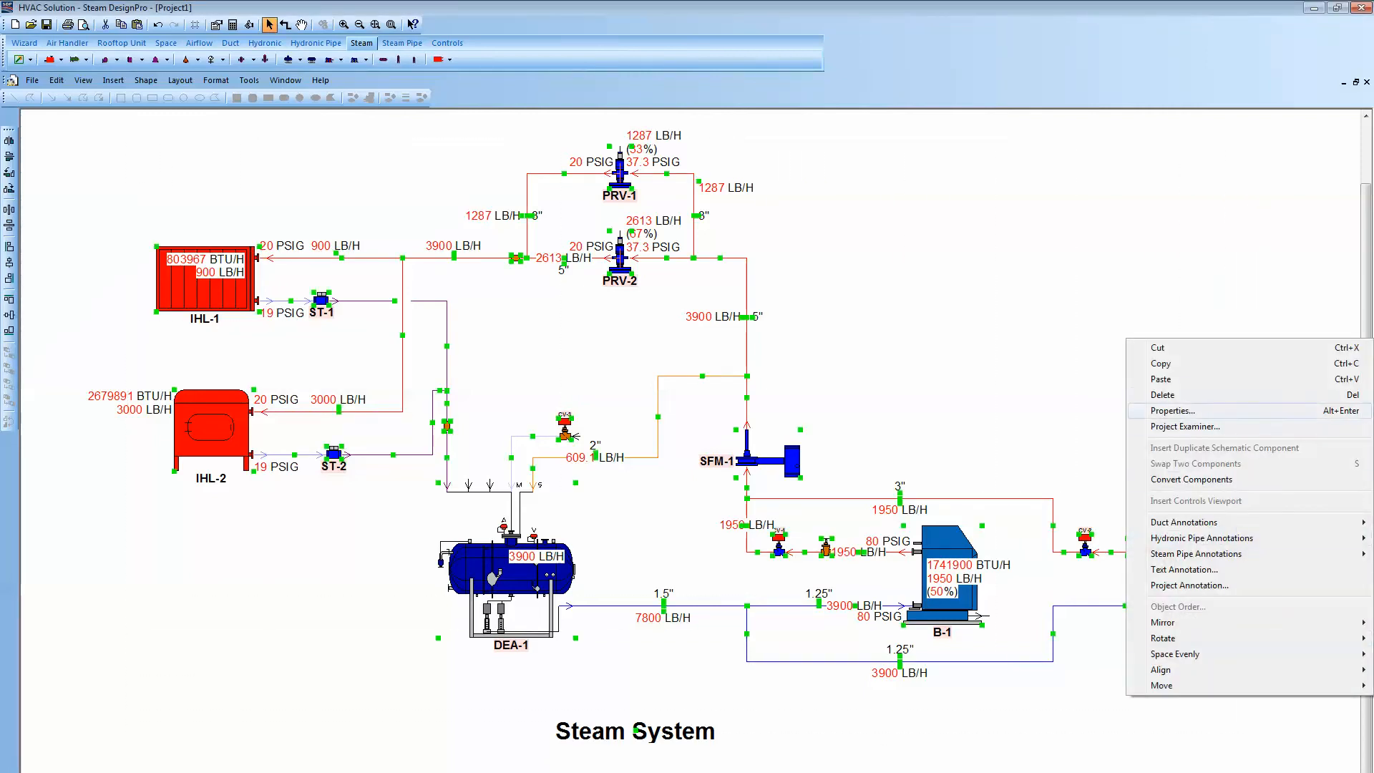
{"action": "left_click", "coordinate": [1163, 395]}
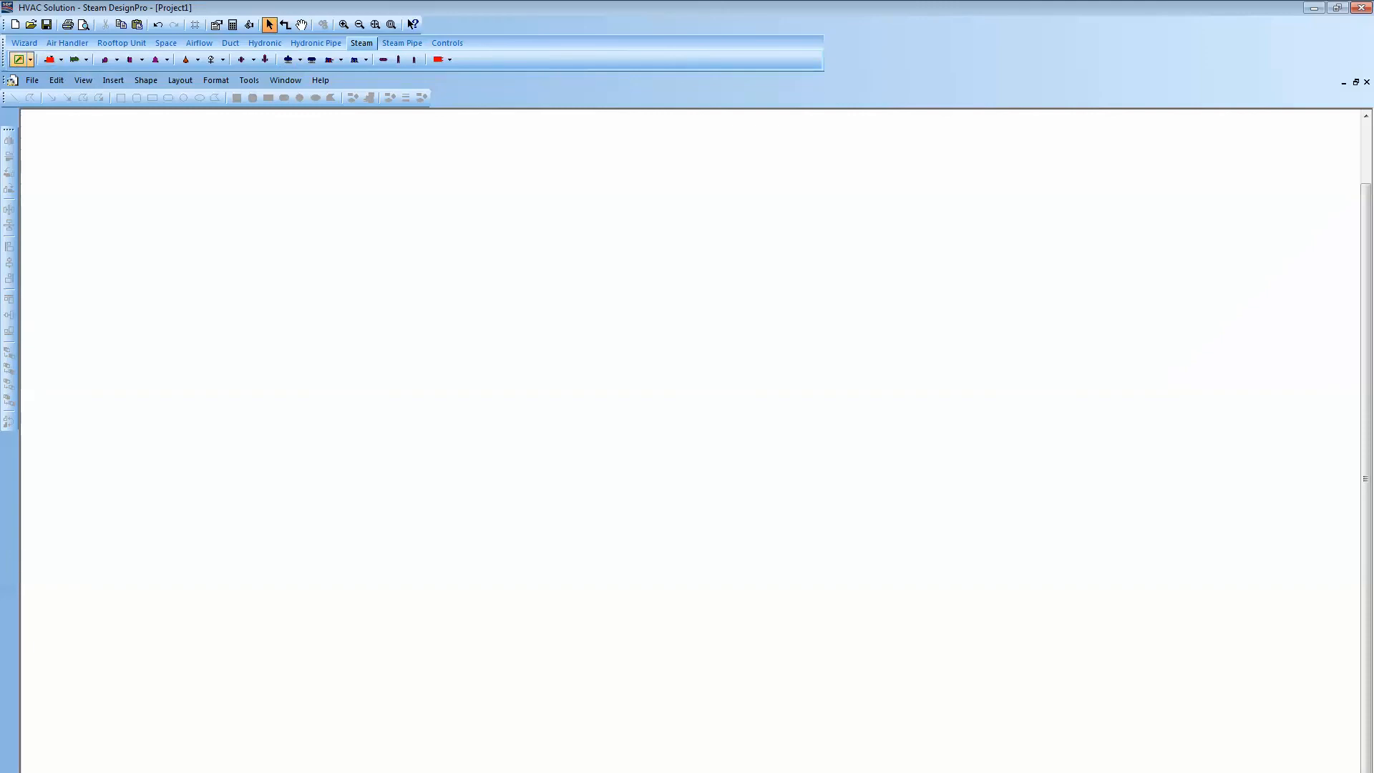
- Launch the Steam Generation wizard and include a flowmeter in the supply steam options
{"action": "left_click", "coordinate": [30, 60]}
{"action": "left_click", "coordinate": [78, 76]}
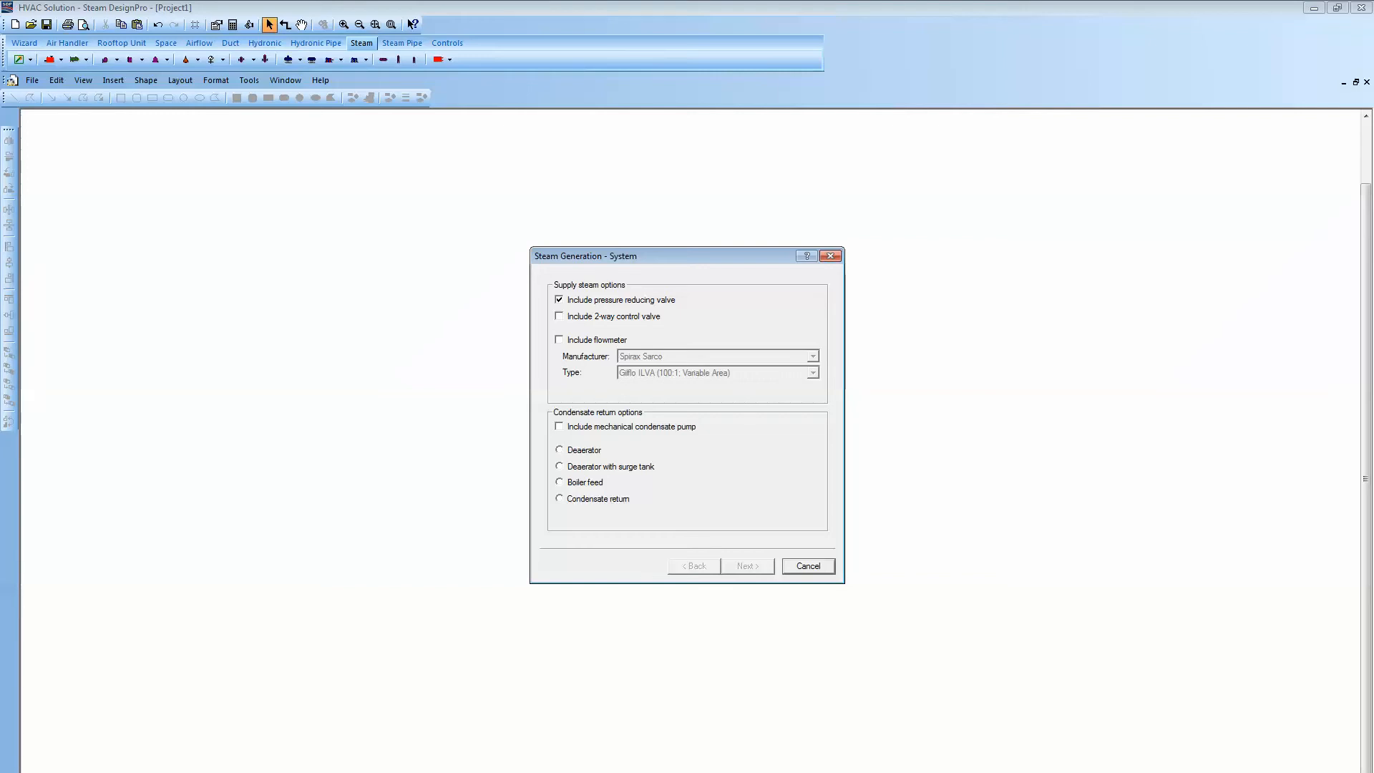
{"action": "left_click", "coordinate": [559, 340]}
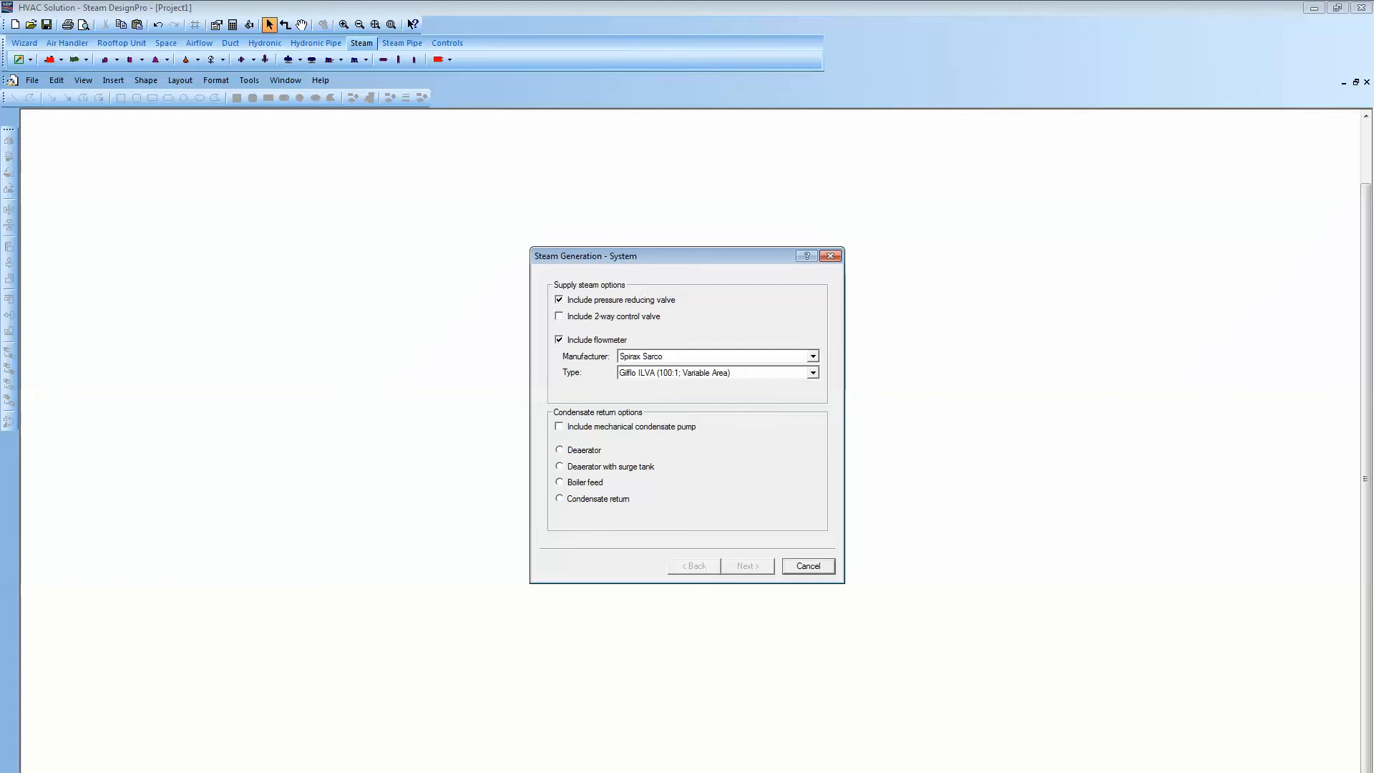
- Set the flowmeter type to TVA, Horizontal Flow (50:1; Variable Area), choose Deaerator condensate return, and continue
{"action": "left_click", "coordinate": [813, 373]}
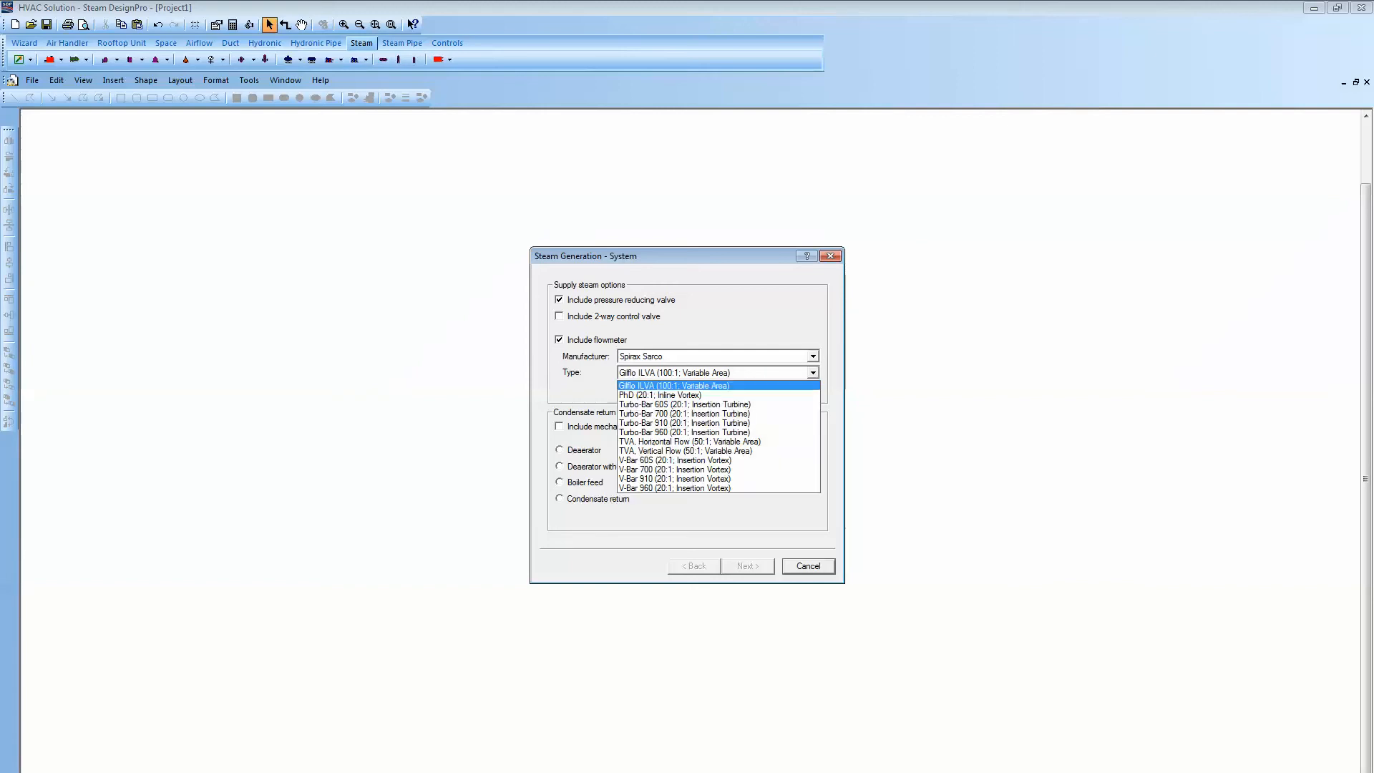
{"action": "key", "text": "Down"}
{"action": "key", "text": "Down"}
{"action": "key", "text": "Down"}
{"action": "key", "text": "Down"}
{"action": "key", "text": "Down"}
{"action": "key", "text": "Down"}
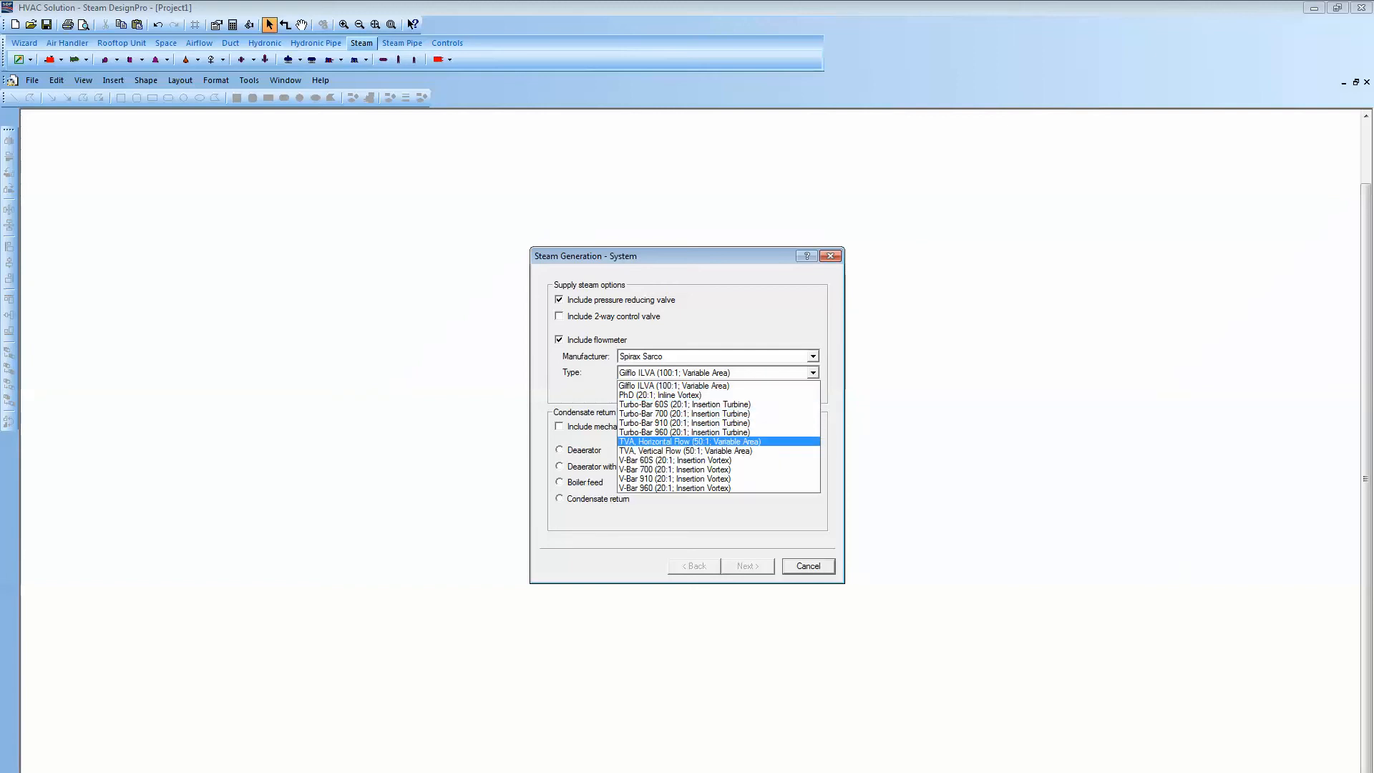
{"action": "key", "text": "Return"}
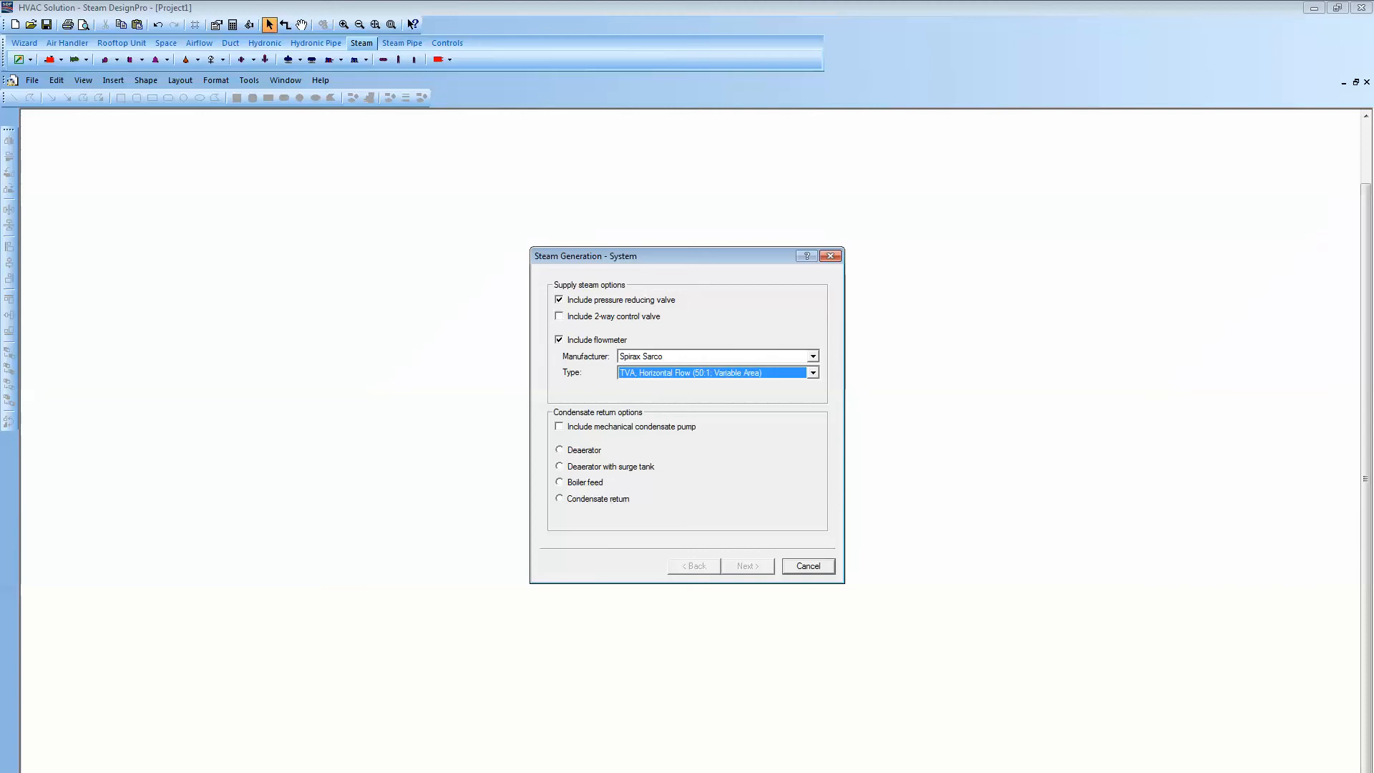
{"action": "left_click", "coordinate": [560, 450]}
{"action": "key", "text": "Return"}
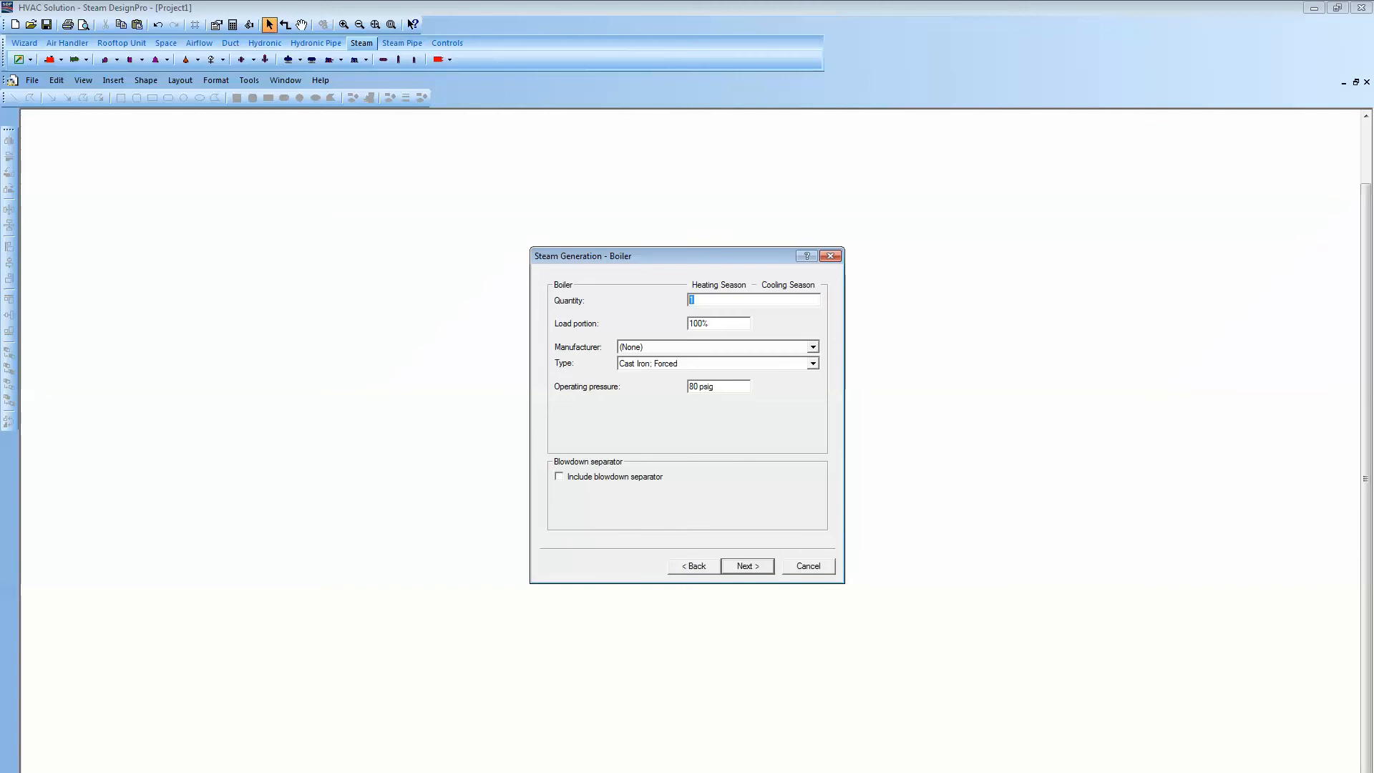
- Set the boiler quantity to 2, load portion to 50%, manufacturer to Cleaver-Brooks, and continue
{"action": "type", "text": "2"}
{"action": "key", "text": "Tab"}
{"action": "type", "text": "5"}
{"action": "left_click", "coordinate": [813, 347]}
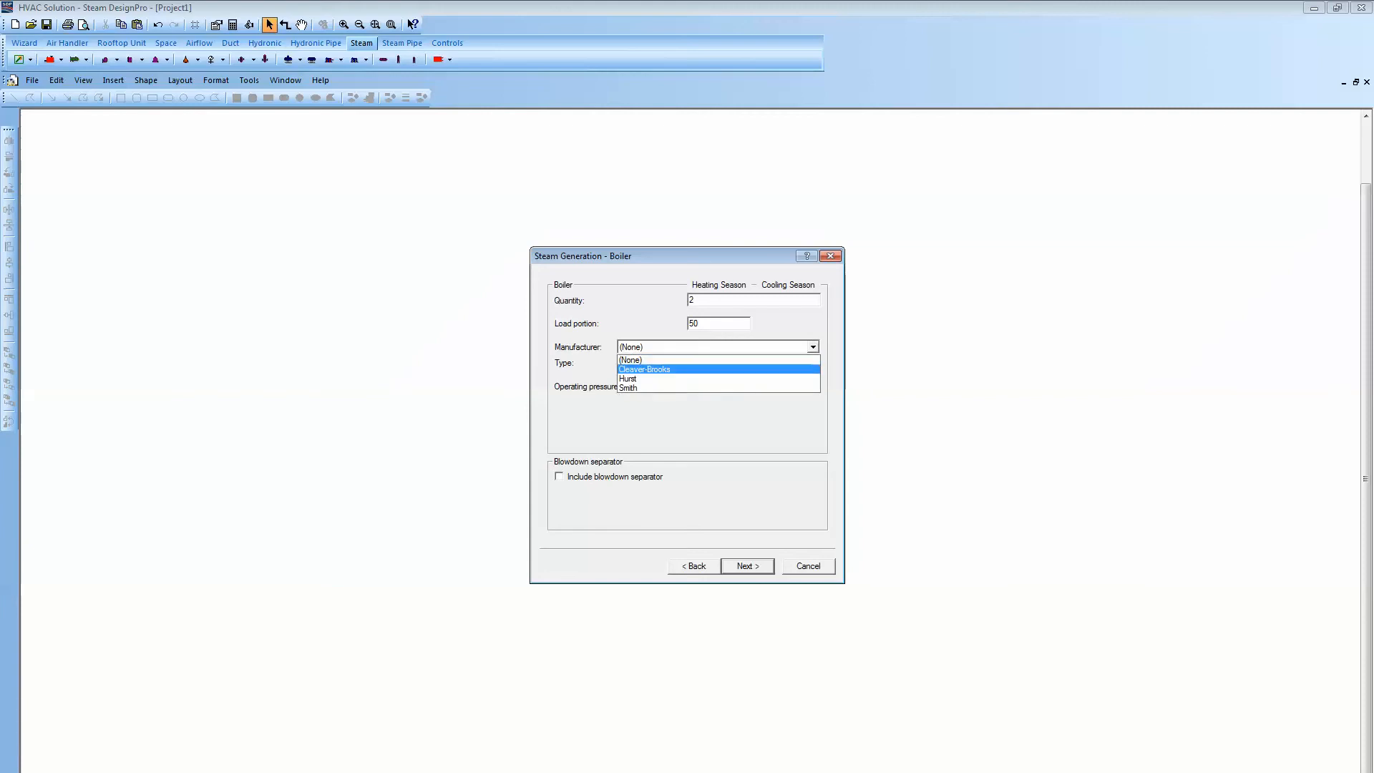
{"action": "left_click", "coordinate": [719, 370]}
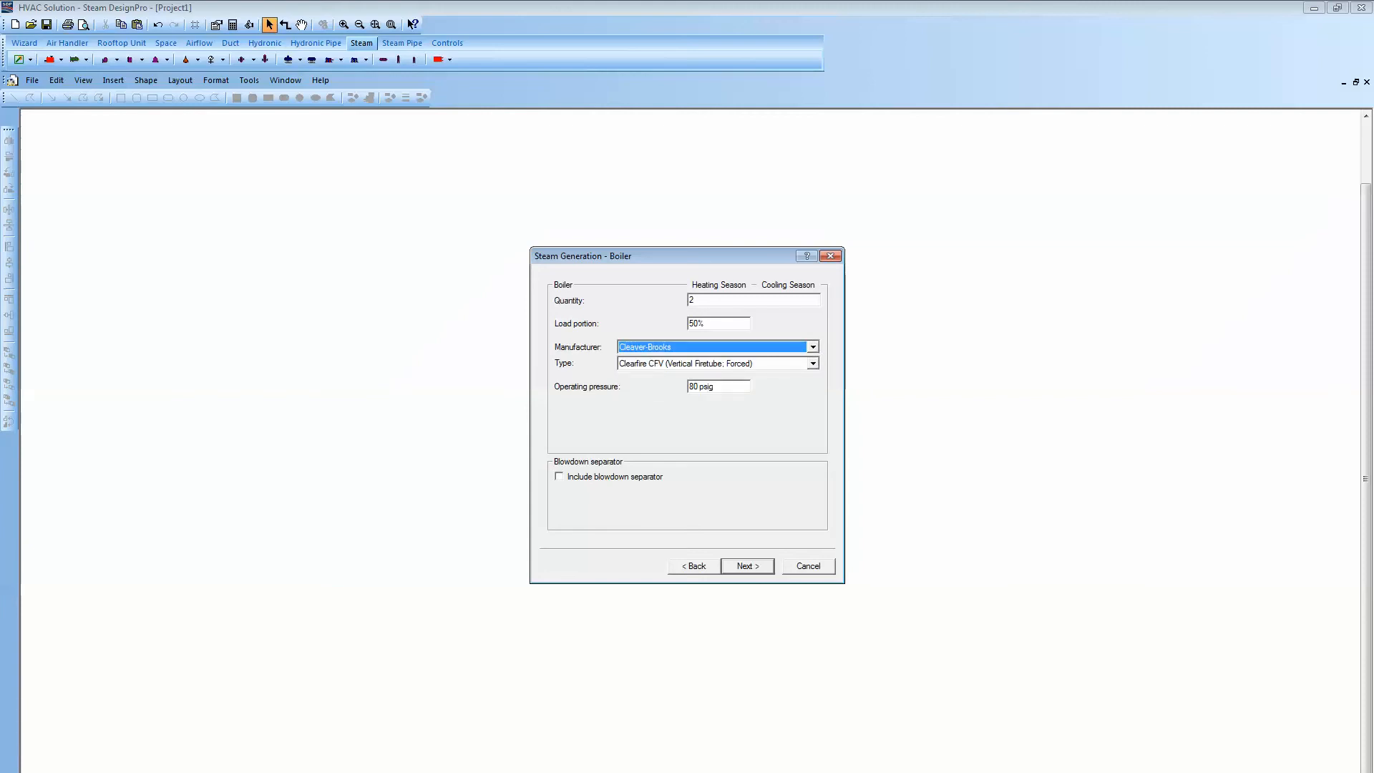
{"action": "key", "text": "Return"}
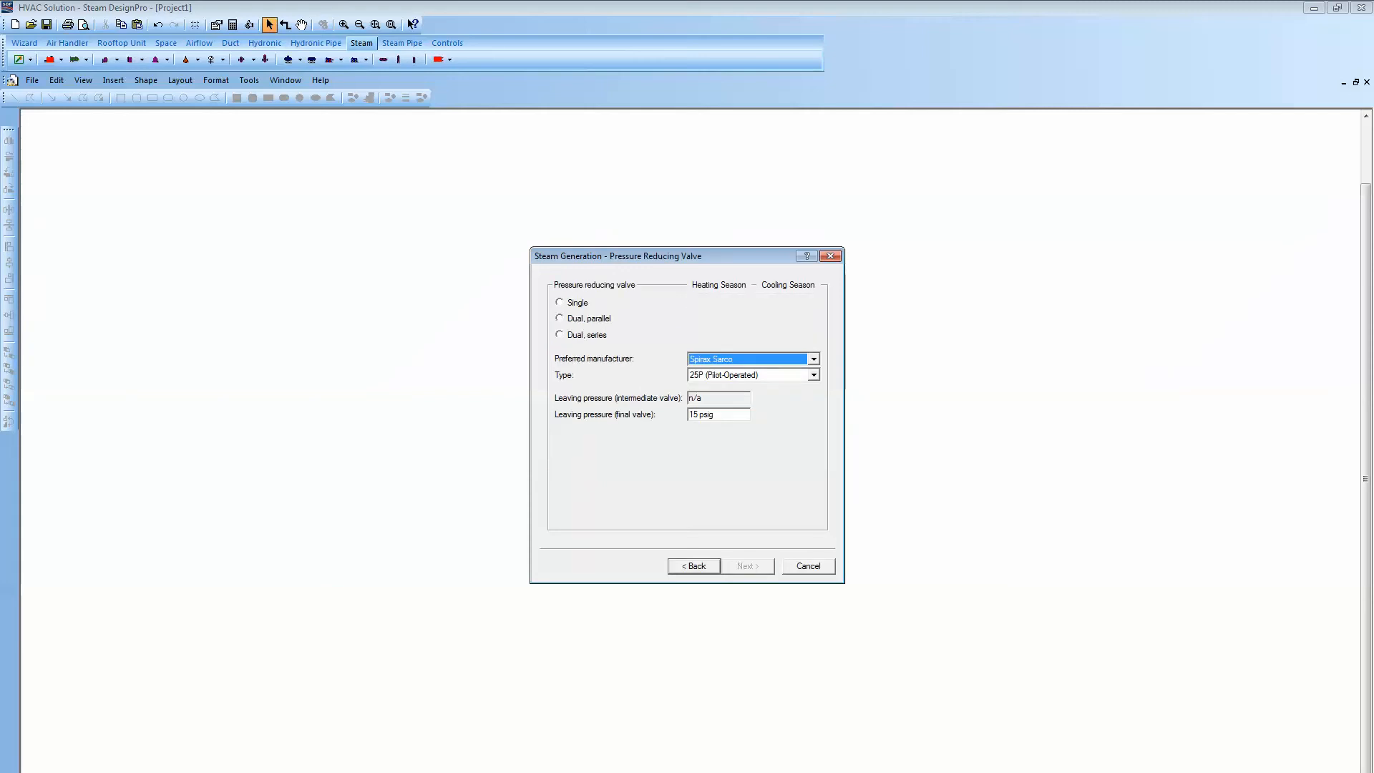
- Choose dual, parallel pressure reducing valves with a final leaving pressure of 20 psig and continue
{"action": "left_click", "coordinate": [559, 318]}
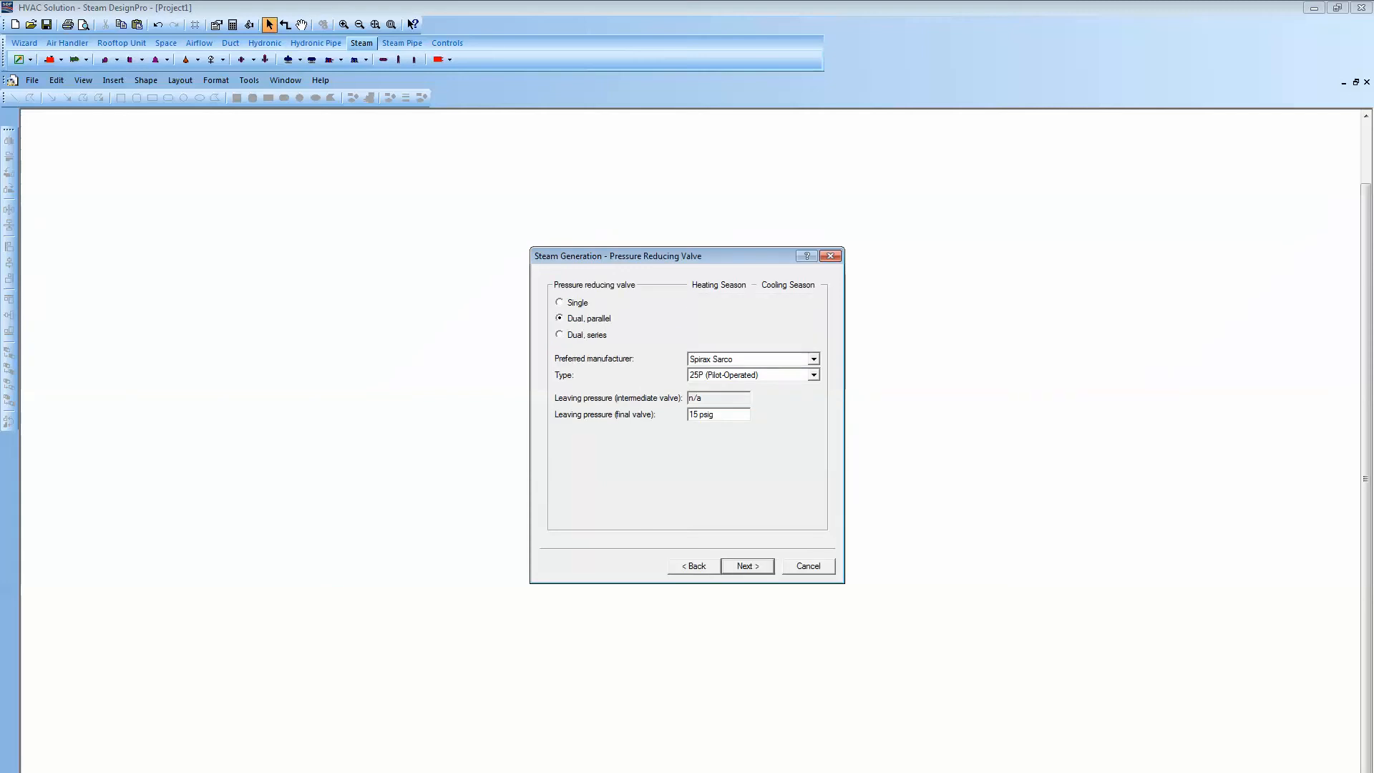
{"action": "double_click", "coordinate": [693, 415]}
{"action": "type", "text": "20"}
{"action": "key", "text": "Return"}
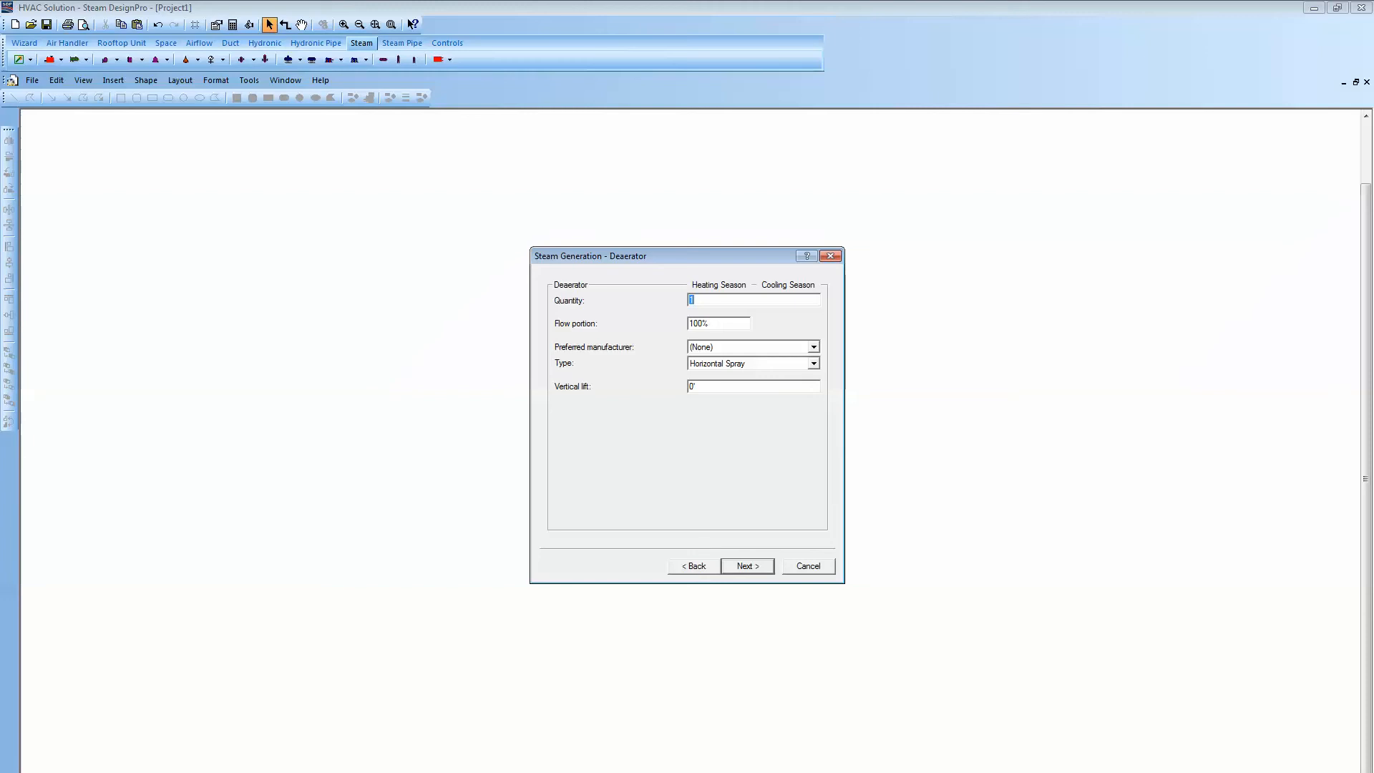
- Set the deaerator manufacturer to Cleaver-Brooks and its vertical lift to 3, then continue
{"action": "left_click", "coordinate": [814, 347]}
{"action": "left_click", "coordinate": [744, 370]}
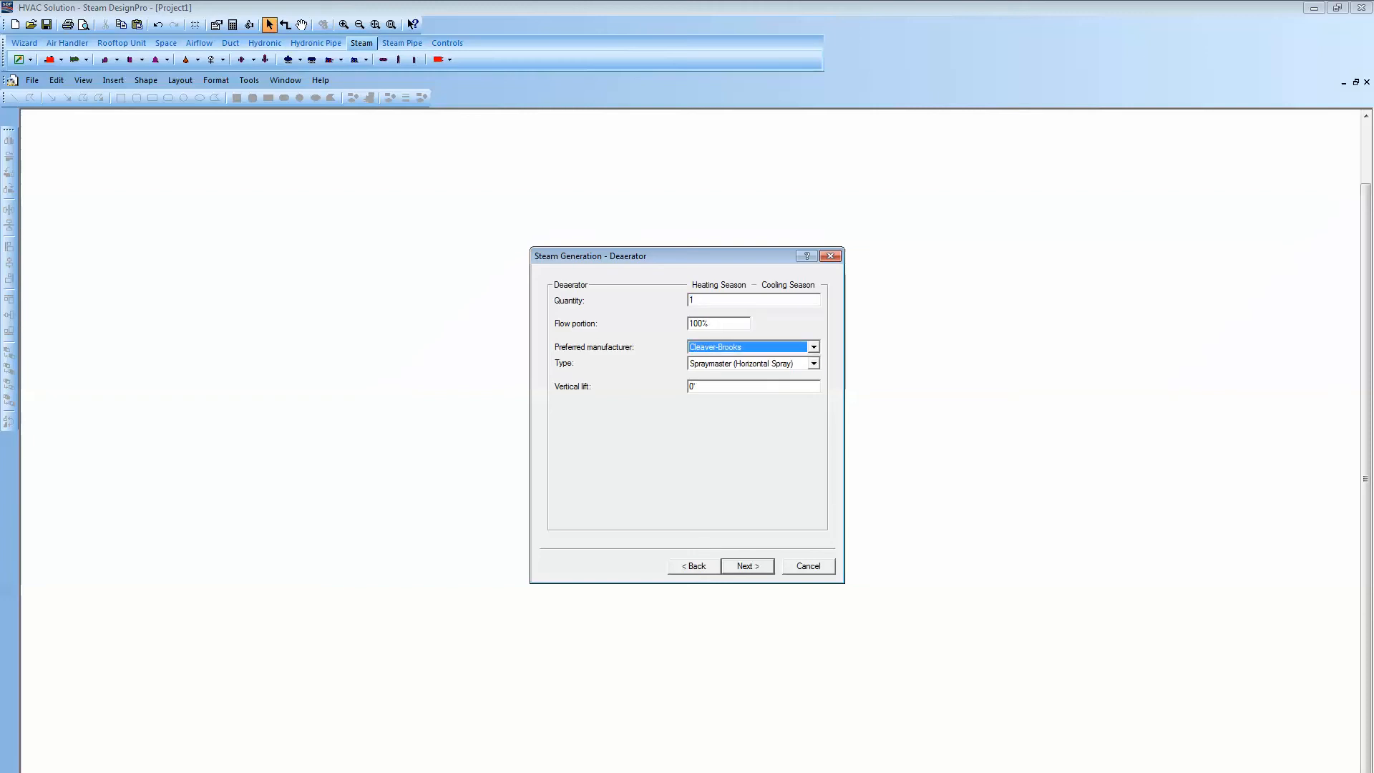
{"action": "key", "text": "Tab"}
{"action": "key", "text": "Tab"}
{"action": "type", "text": "3"}
{"action": "key", "text": "Return"}
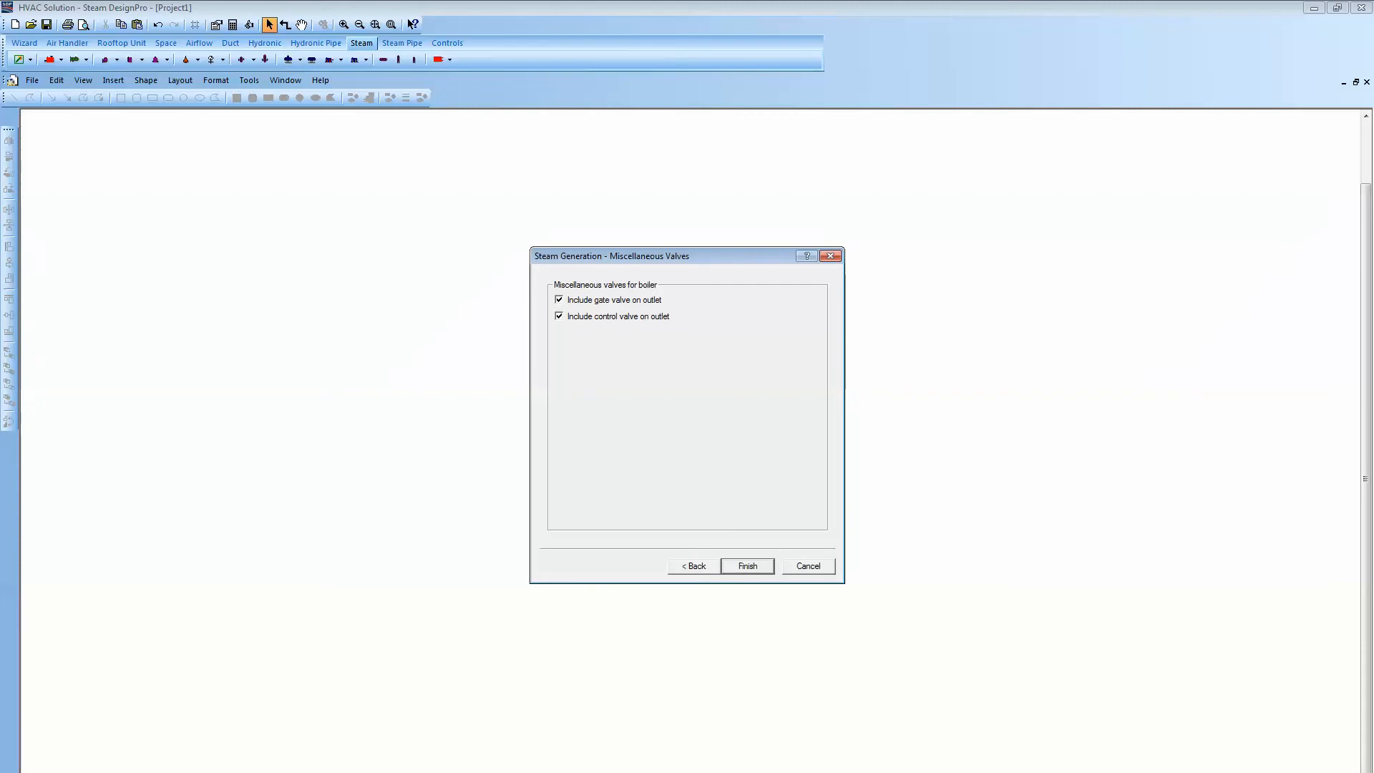
- Finish the wizard to generate the steam system schematic
{"action": "left_click", "coordinate": [748, 566]}
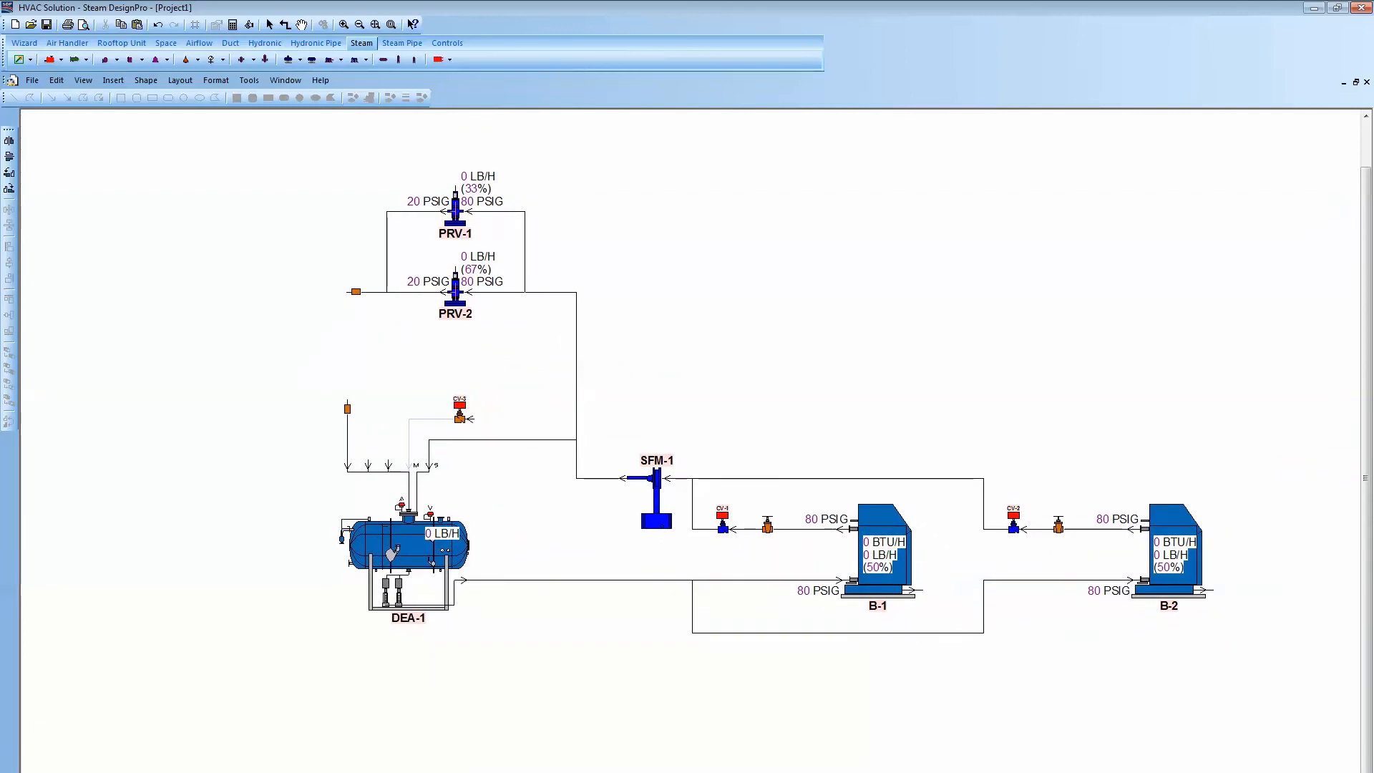
{"action": "left_click", "coordinate": [816, 400]}
{"action": "scroll", "coordinate": [816, 401], "scroll_direction": "up", "scroll_amount": 1}
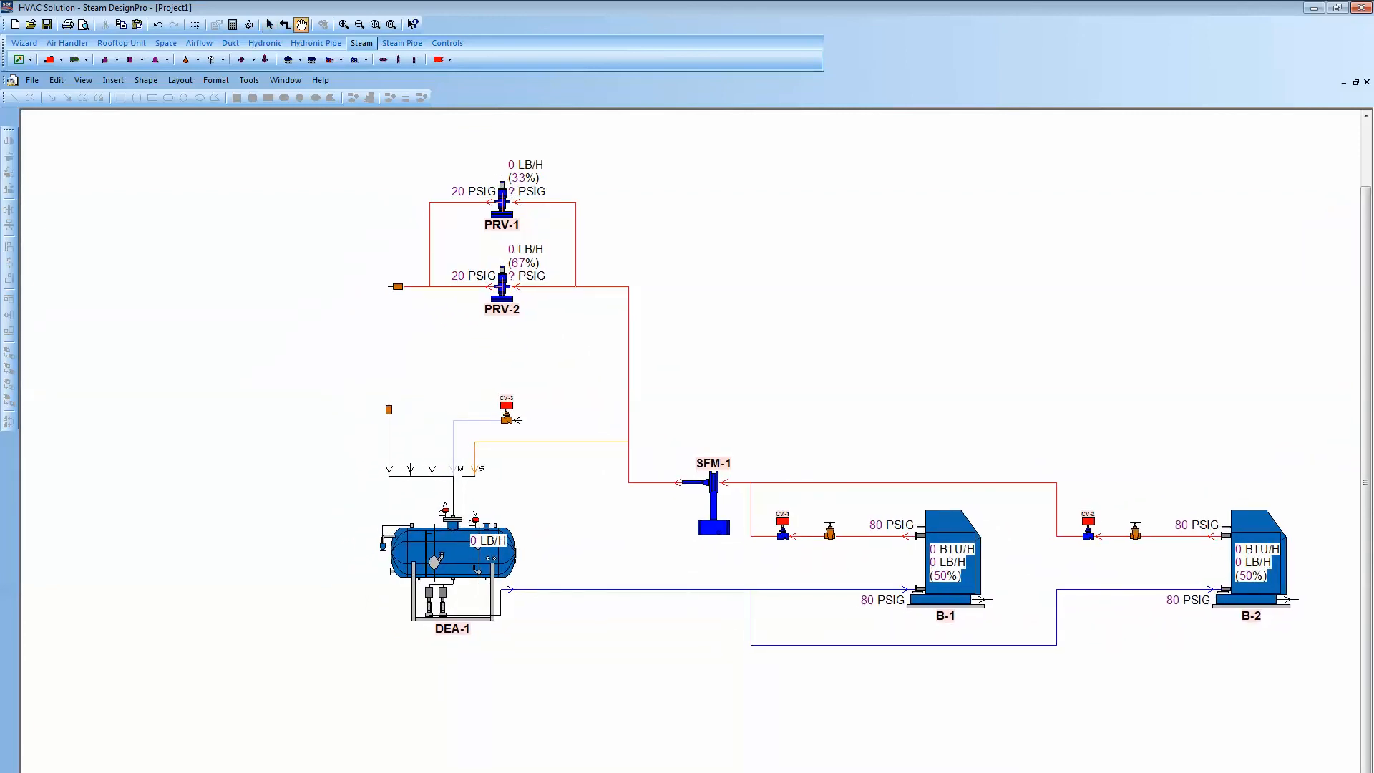
{"action": "left_click_drag", "start_coordinate": [816, 400], "coordinate": [809, 409]}
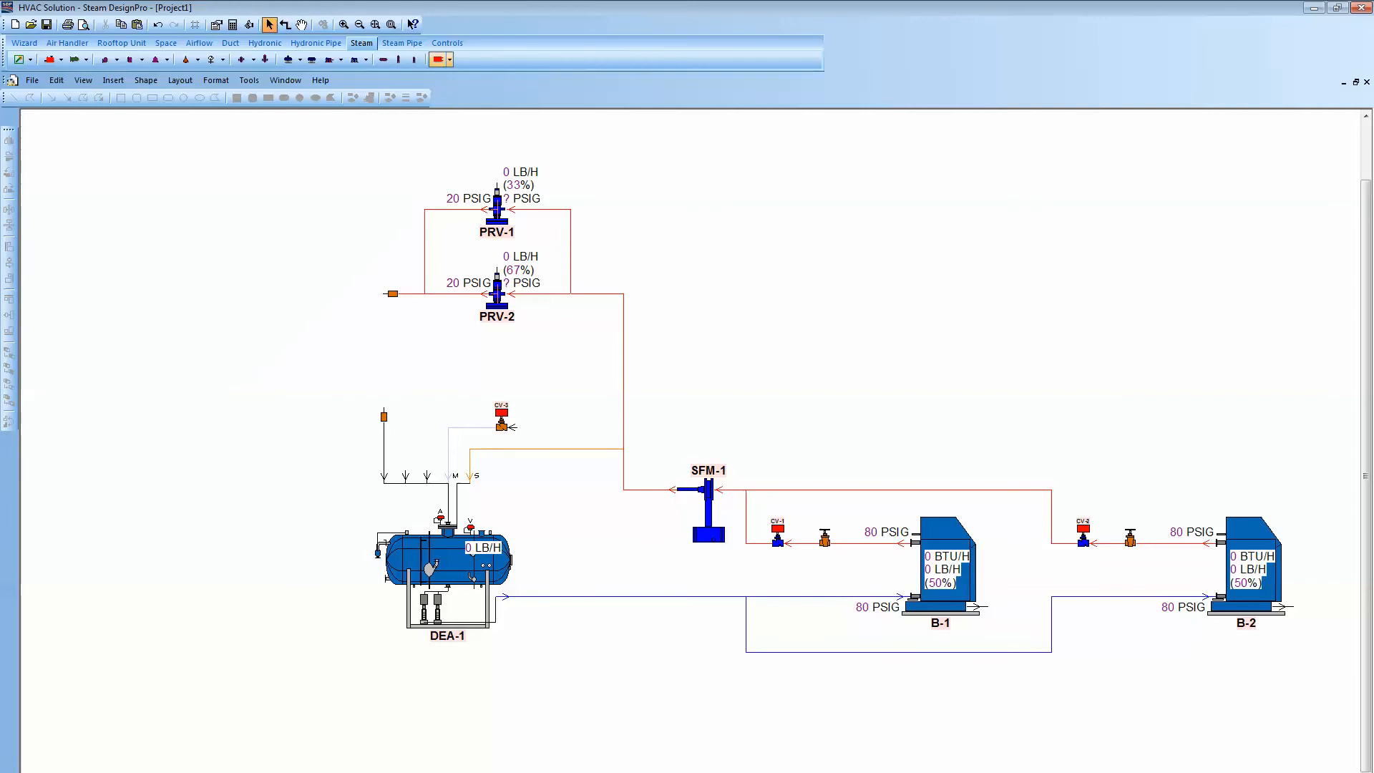
- Place a terminal imposed load to the left of the pressure reducing valves
{"action": "left_click", "coordinate": [439, 59]}
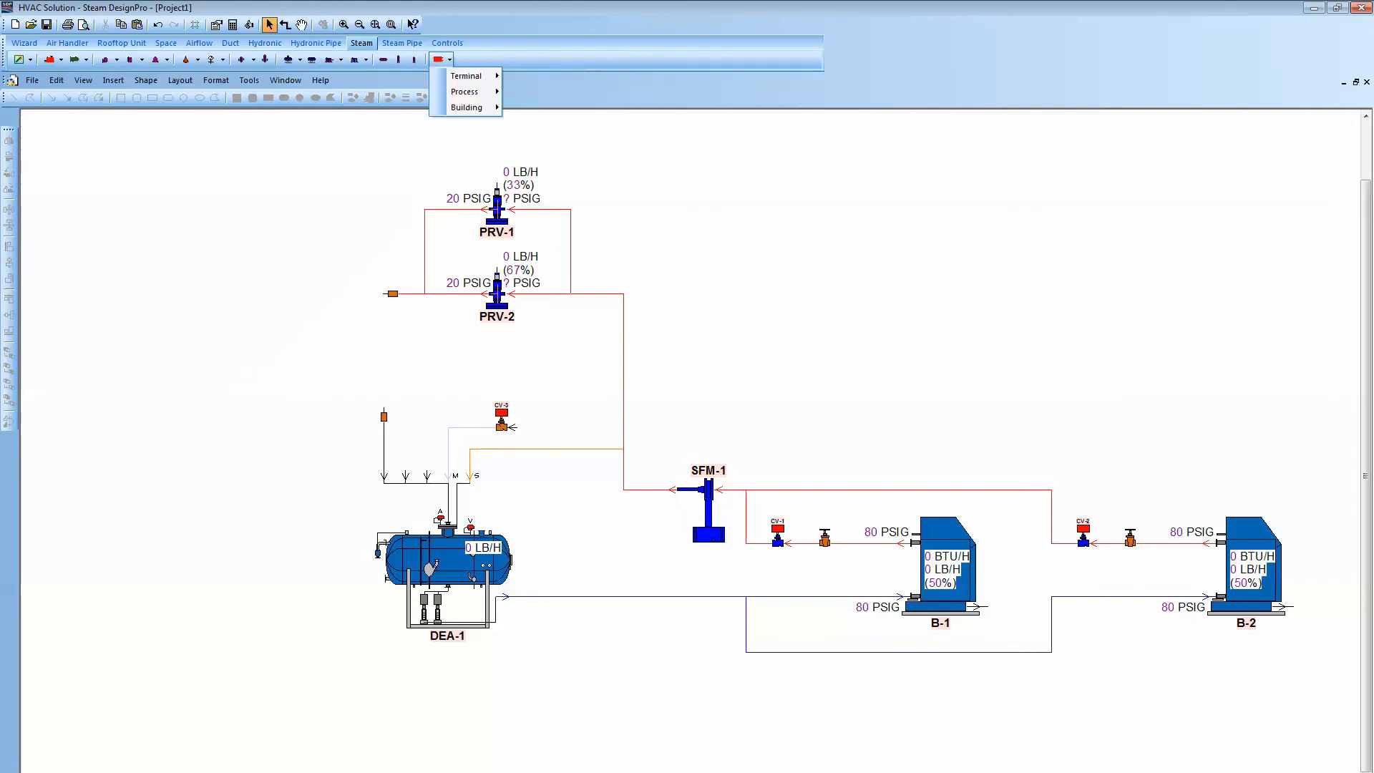
{"action": "mouse_move", "coordinate": [466, 76]}
{"action": "left_click", "coordinate": [531, 76]}
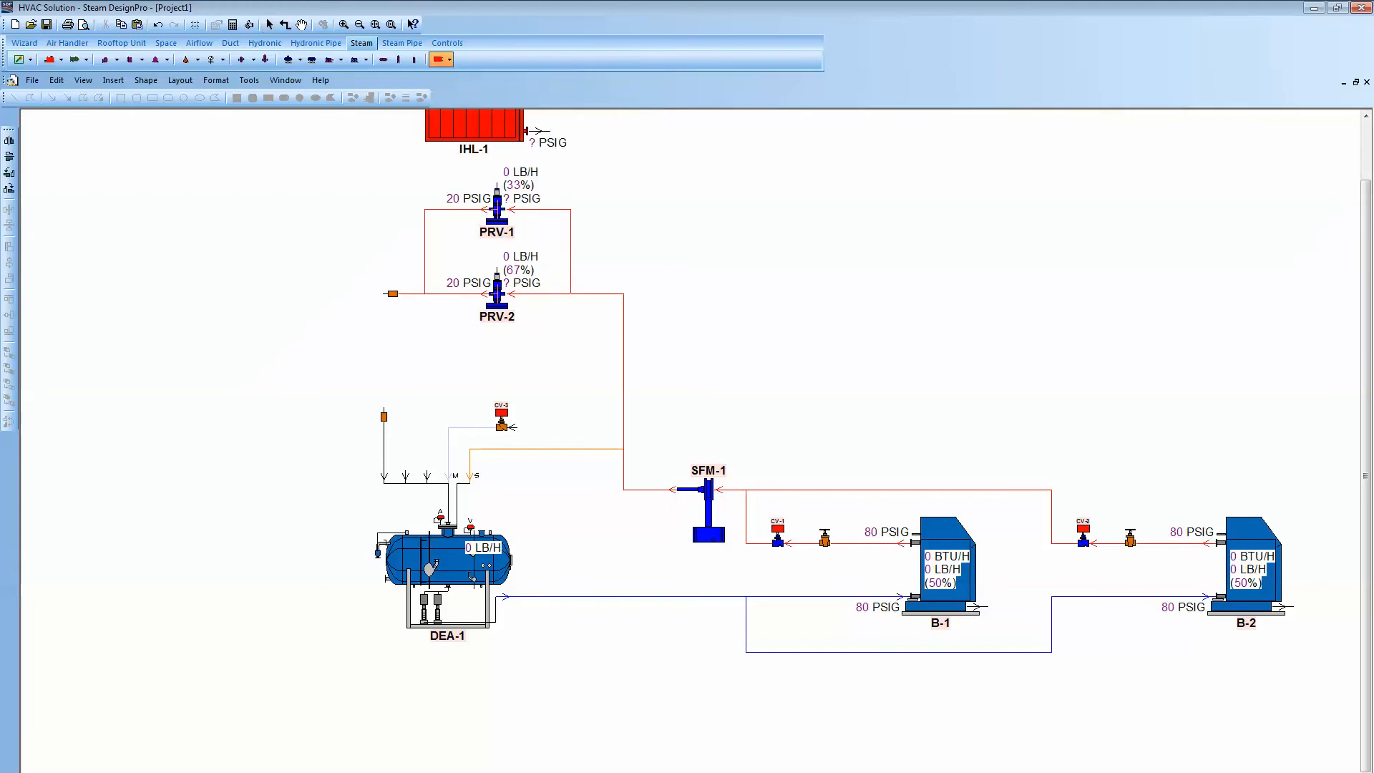
{"action": "left_click", "coordinate": [195, 322]}
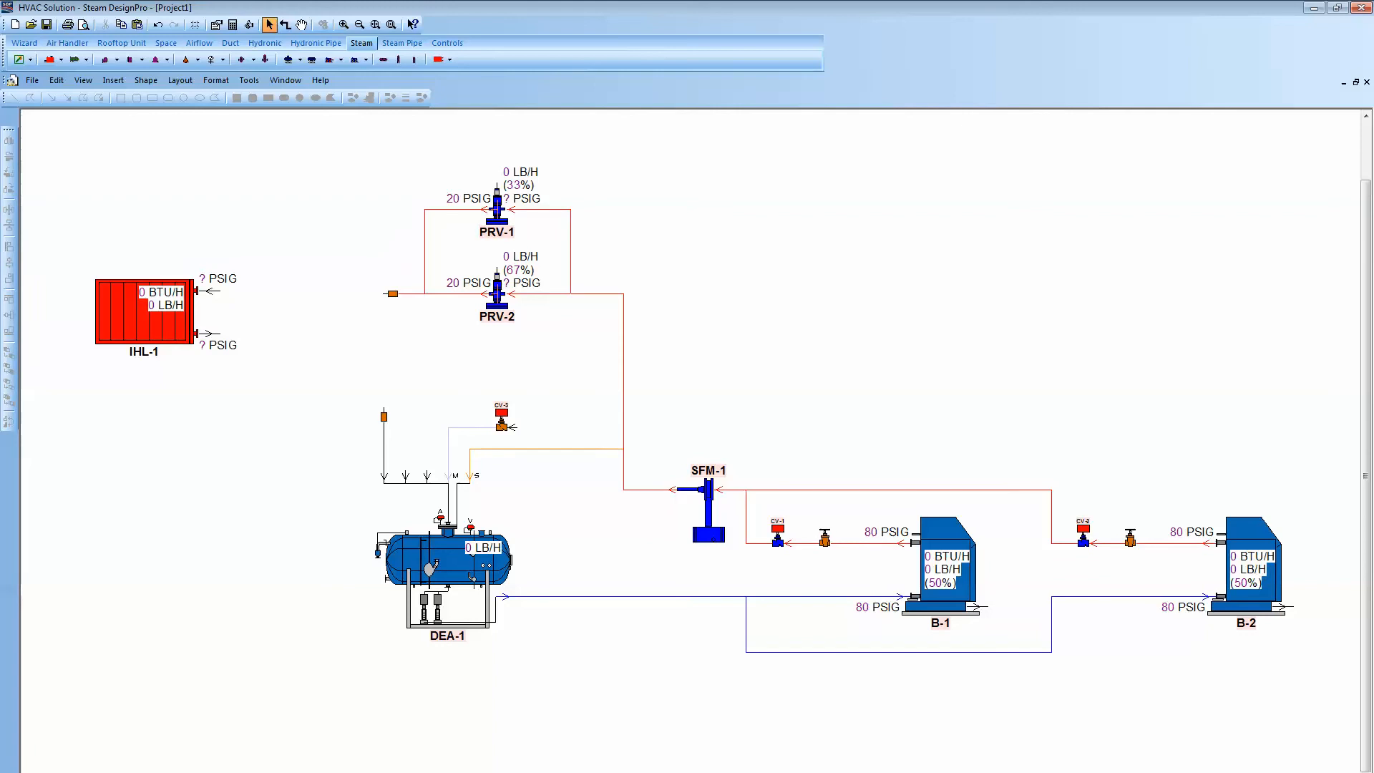
- Set the imposed load's component flow to 900 lb/h in its properties
{"action": "double_click", "coordinate": [179, 312]}
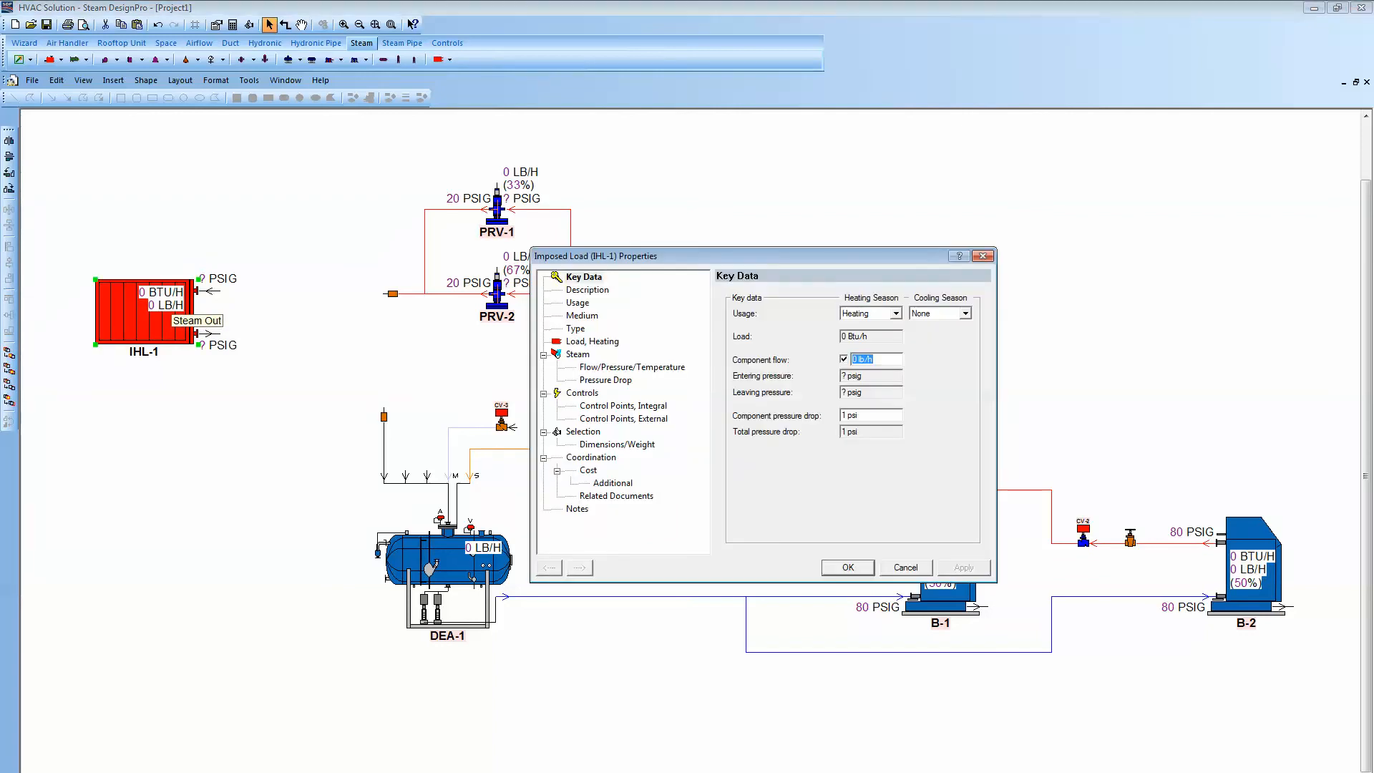
{"action": "left_click_drag", "start_coordinate": [861, 359], "coordinate": [852, 359]}
{"action": "type", "text": "900"}
{"action": "key", "text": "Return"}
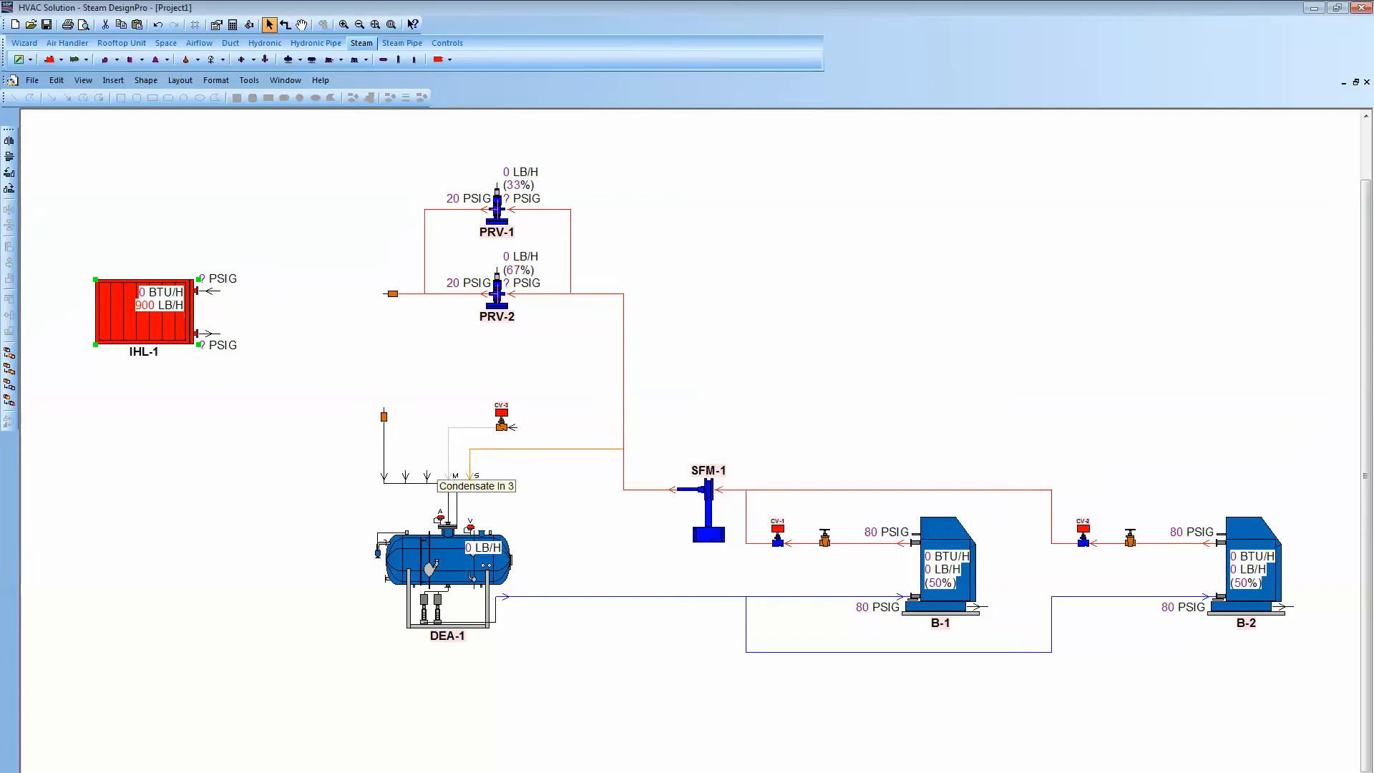
- Nudge the imposed load and connect it into the steam supply and condensate return piping
{"action": "left_click_drag", "start_coordinate": [173, 303], "coordinate": [184, 298]}
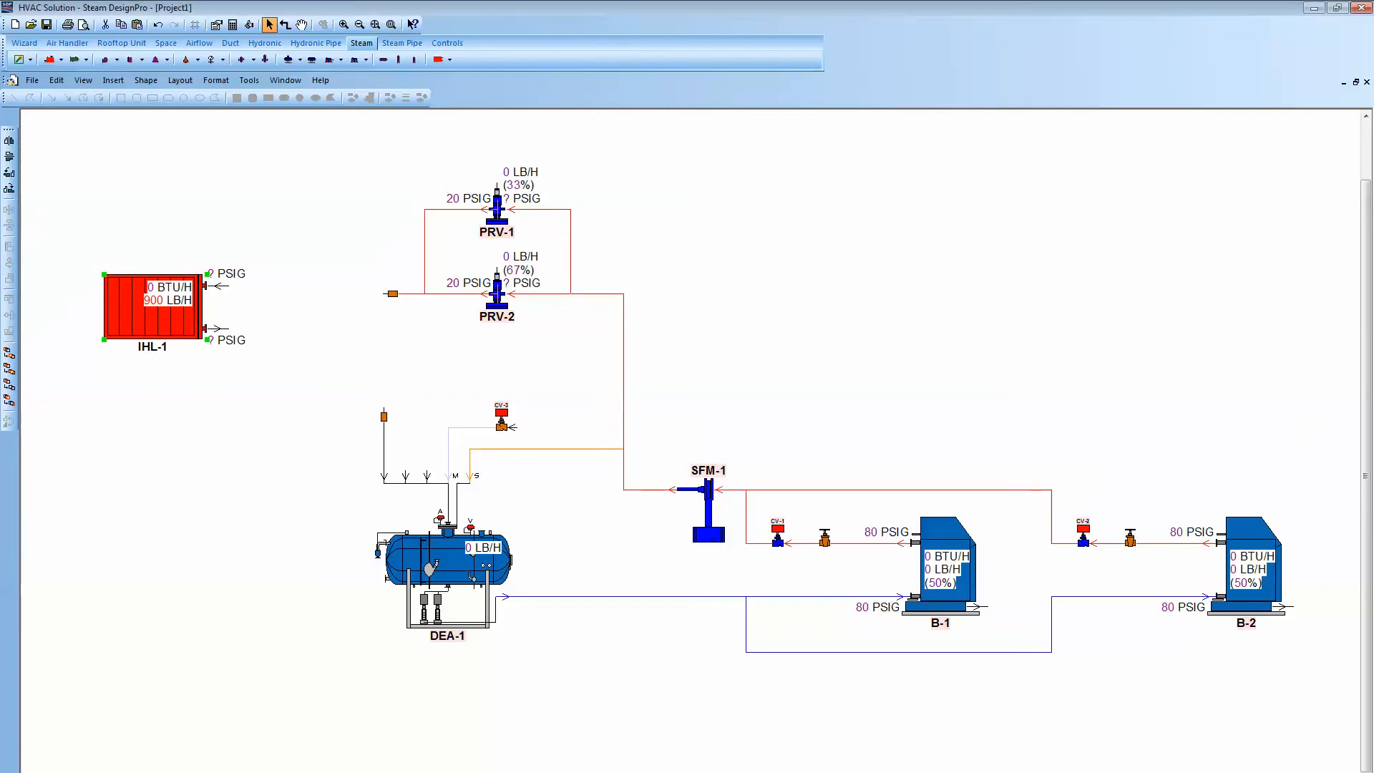
{"action": "left_click", "coordinate": [285, 24]}
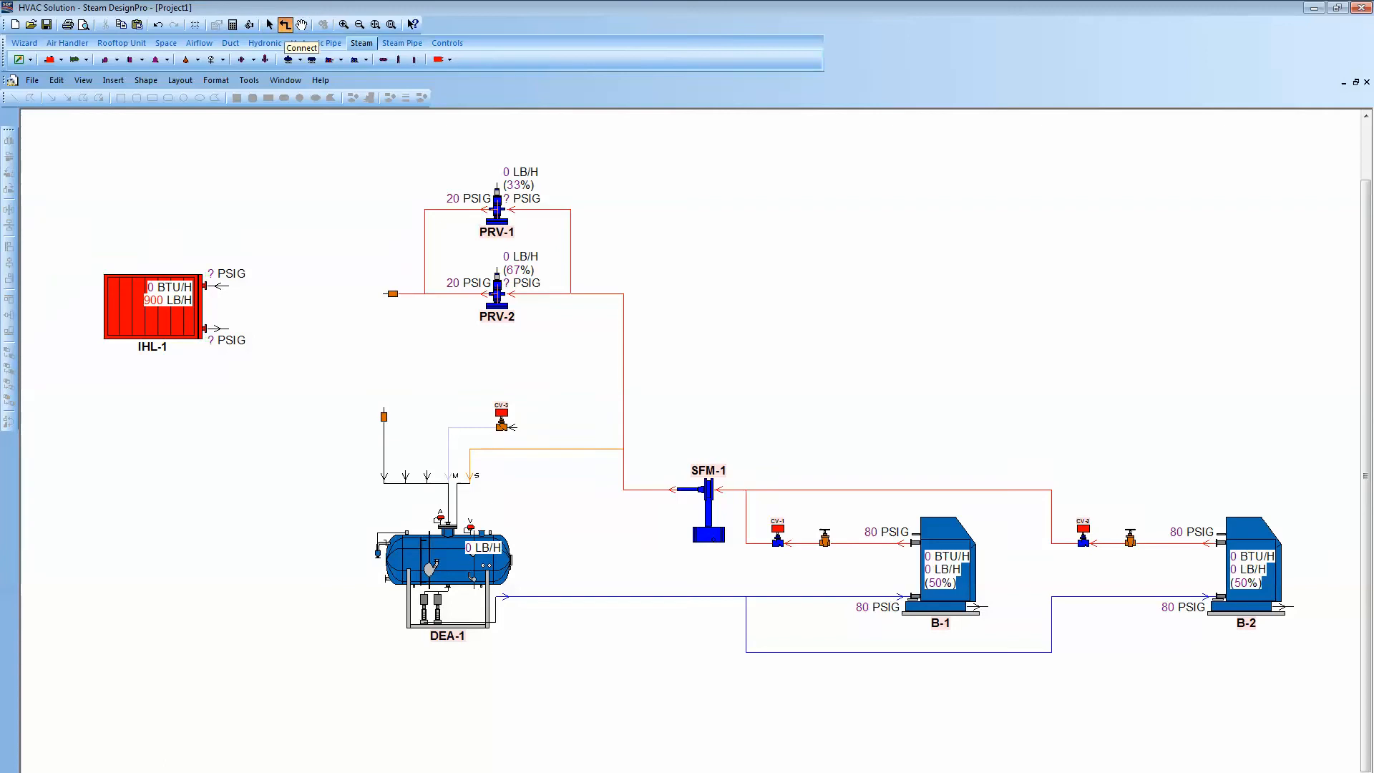
{"action": "mouse_move", "coordinate": [392, 293]}
{"action": "left_mouse_down"}
{"action": "mouse_move", "coordinate": [232, 294]}
{"action": "mouse_move", "coordinate": [373, 345]}
{"action": "mouse_move", "coordinate": [370, 405]}
{"action": "mouse_move", "coordinate": [385, 412]}
{"action": "left_mouse_up"}
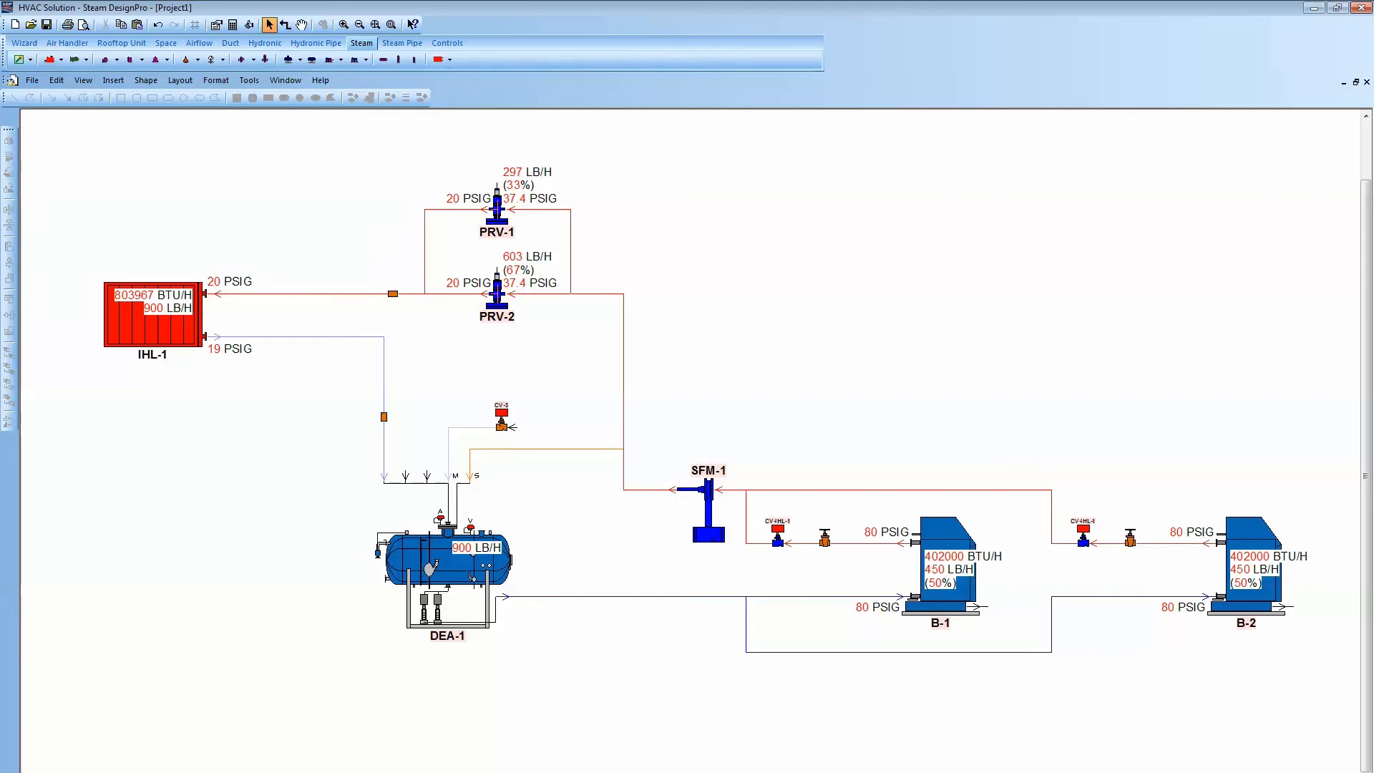
- Add diameter annotations to all steam pipes in the schematic
{"action": "left_click_drag", "start_coordinate": [138, 156], "coordinate": [1288, 698]}
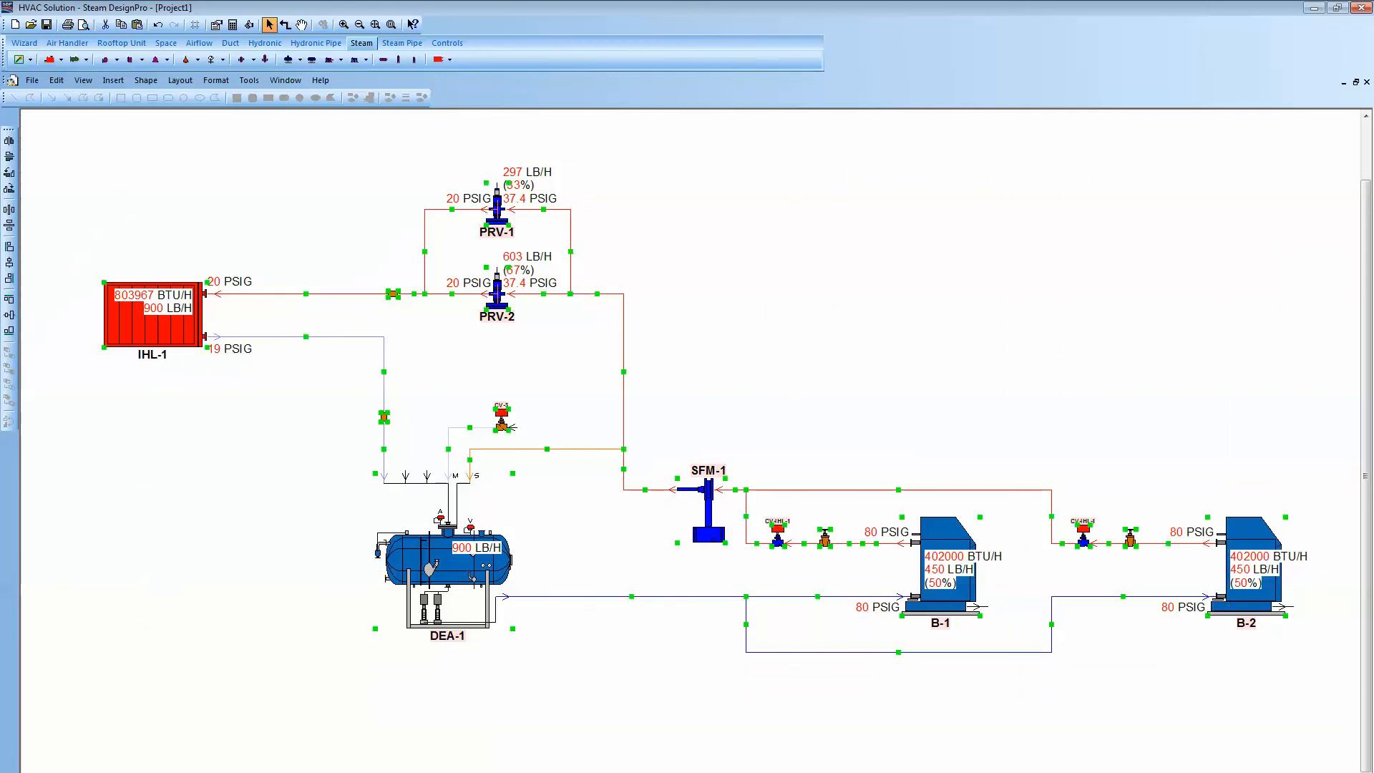
{"action": "right_click", "coordinate": [1286, 719]}
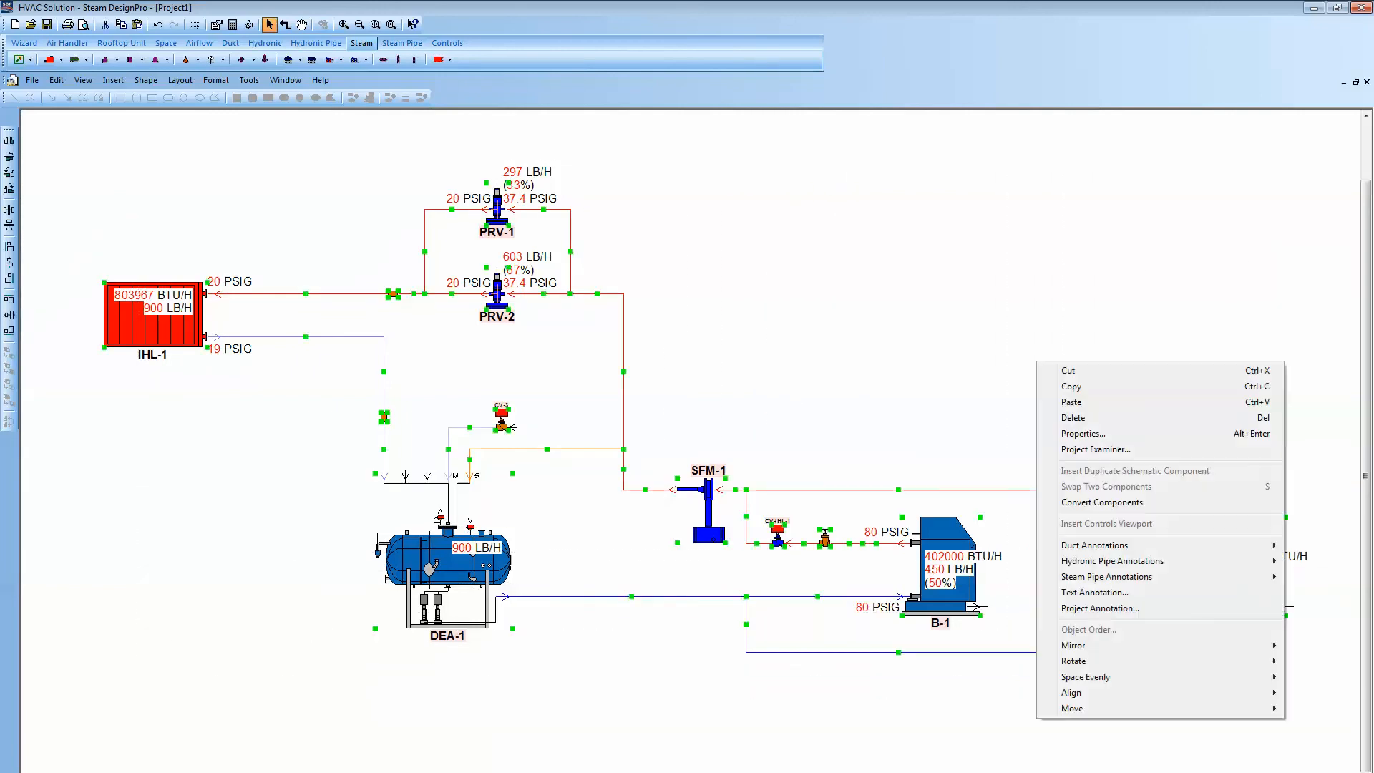
{"action": "mouse_move", "coordinate": [1107, 576]}
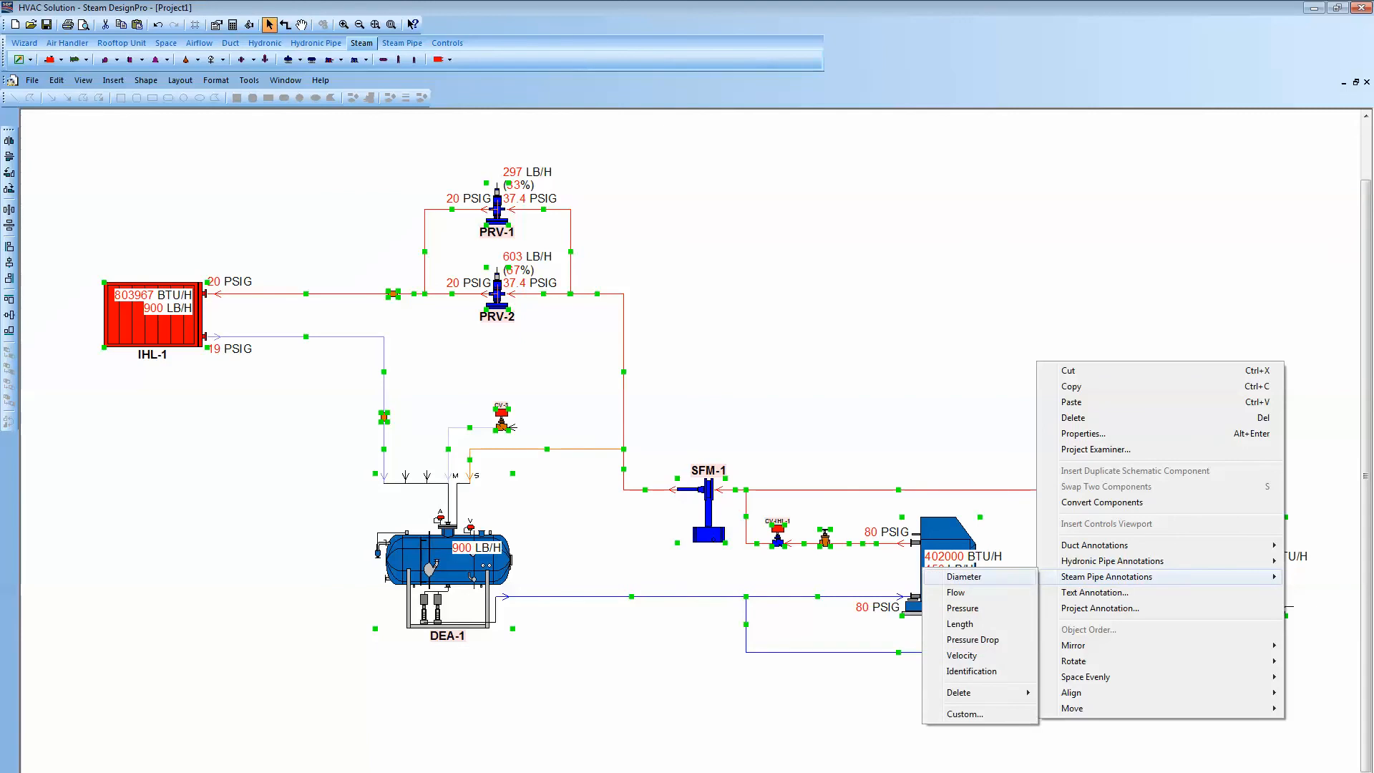
{"action": "left_click", "coordinate": [964, 577]}
{"action": "key", "text": "Escape"}
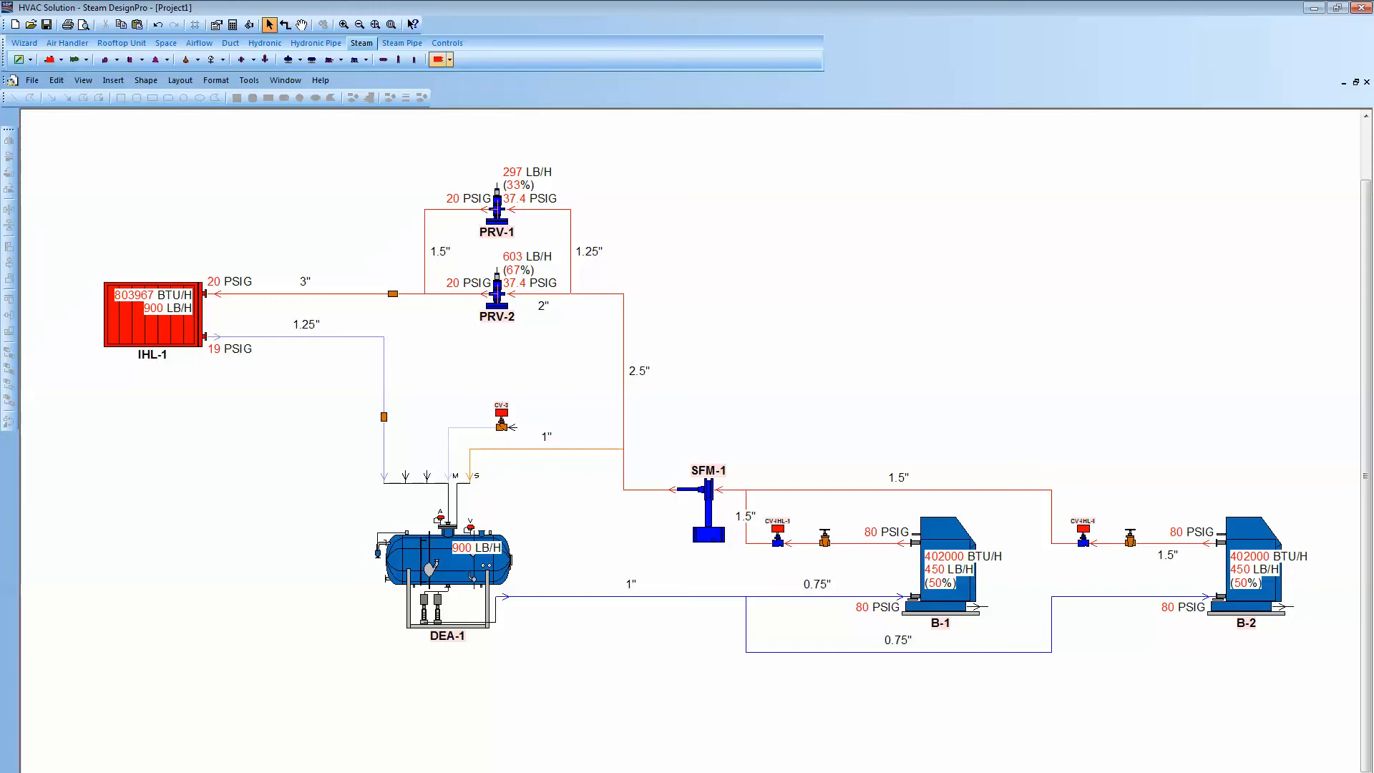
- Place an autoclave process load below the first load and connect it to the supply and condensate piping
{"action": "left_click", "coordinate": [440, 59]}
{"action": "mouse_move", "coordinate": [466, 91]}
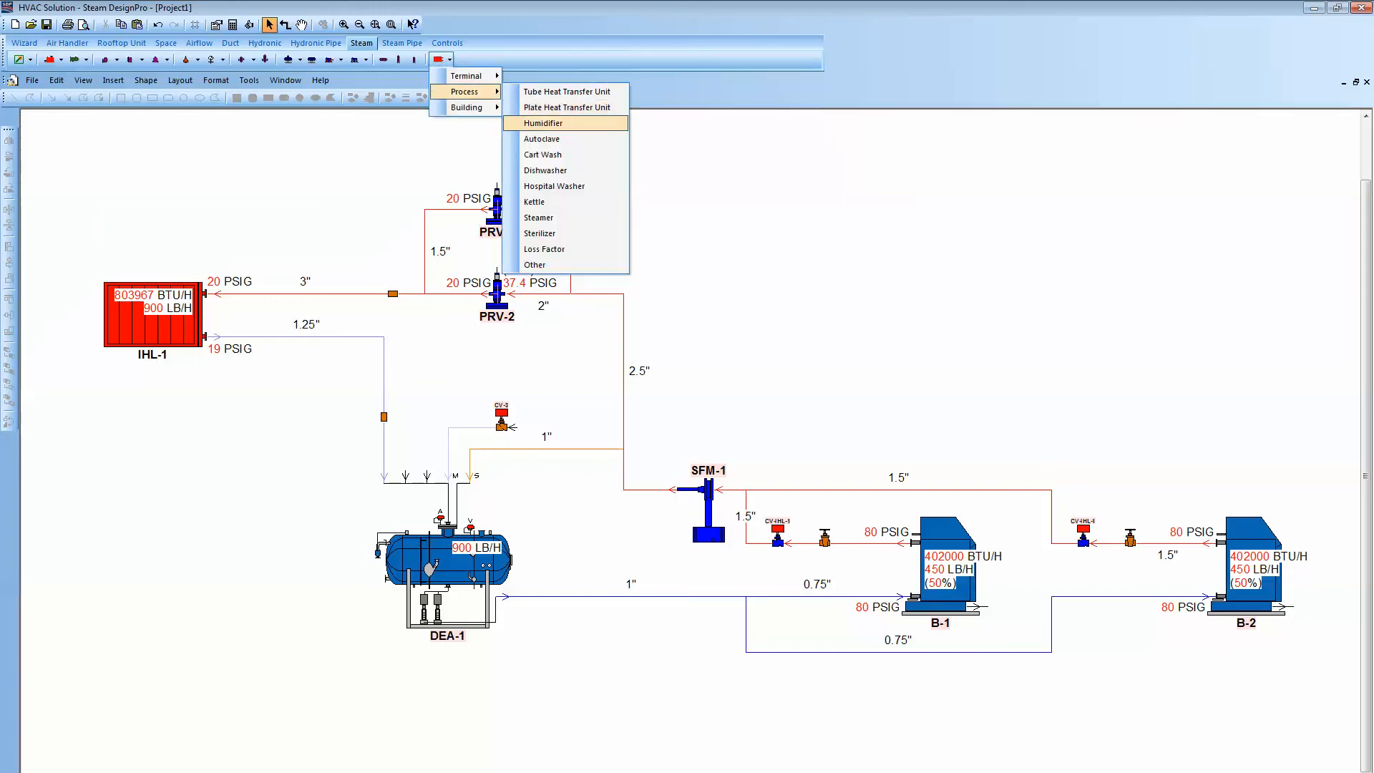
{"action": "left_click", "coordinate": [542, 139]}
{"action": "left_click", "coordinate": [158, 459]}
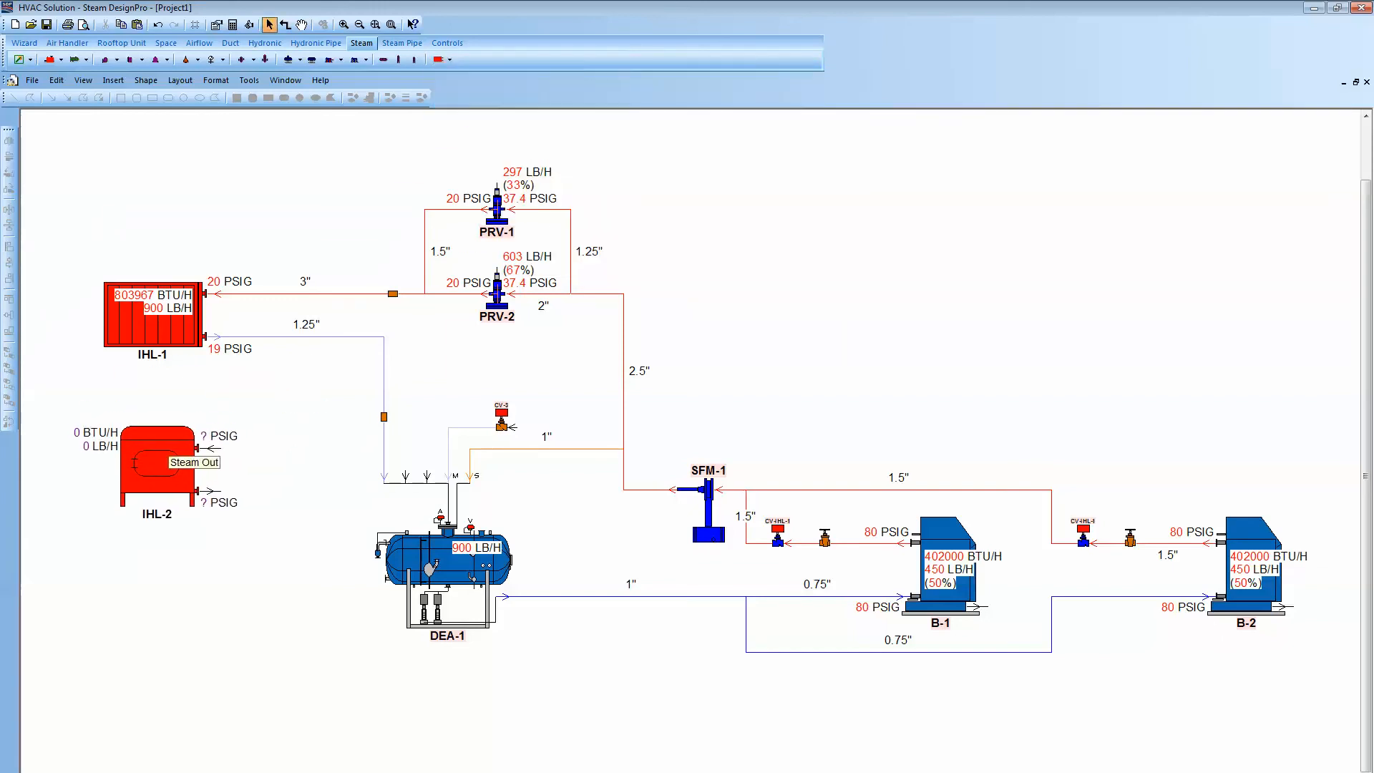
{"action": "left_click", "coordinate": [286, 25]}
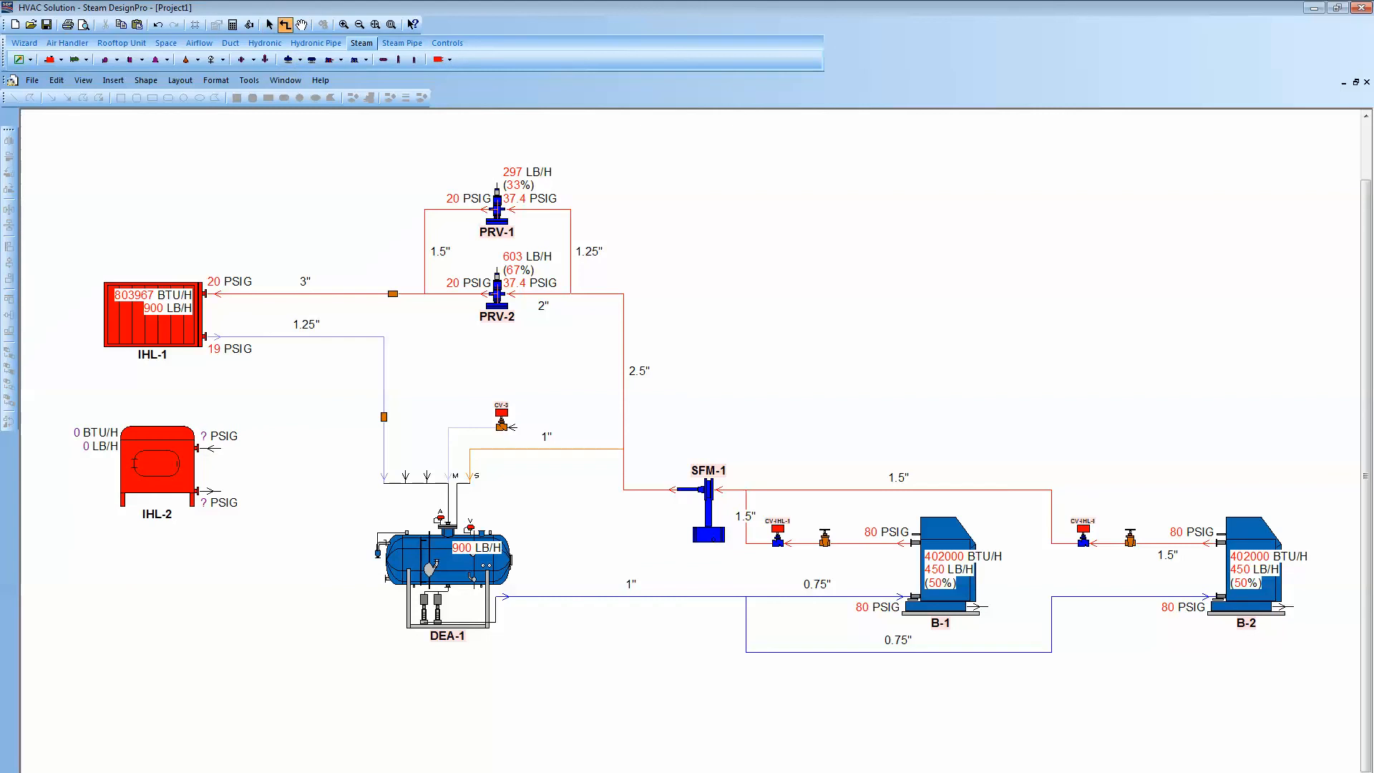
{"action": "mouse_move", "coordinate": [320, 293]}
{"action": "left_mouse_down"}
{"action": "mouse_move", "coordinate": [319, 420]}
{"action": "mouse_move", "coordinate": [272, 445]}
{"action": "mouse_move", "coordinate": [212, 448]}
{"action": "mouse_move", "coordinate": [262, 491]}
{"action": "mouse_move", "coordinate": [384, 392]}
{"action": "left_mouse_up"}
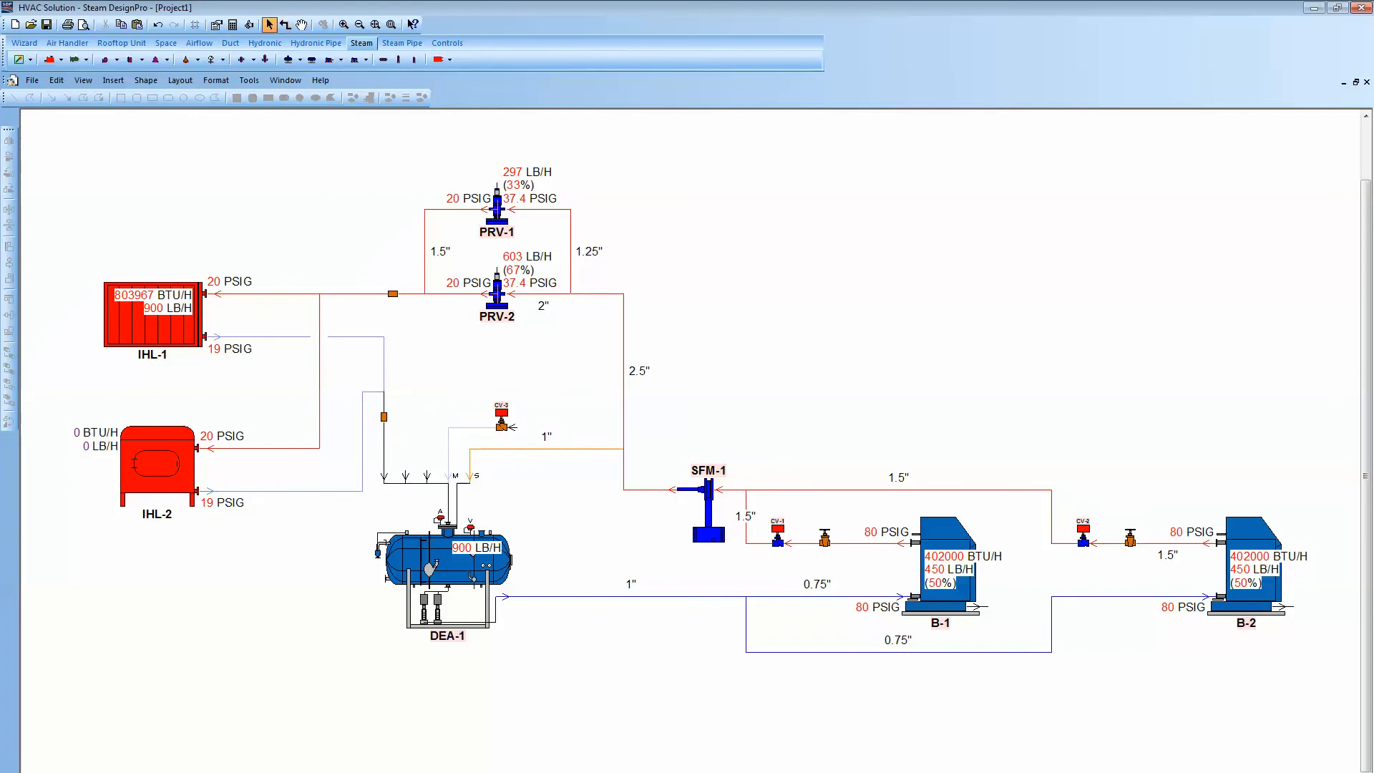
- Set the autoclave load's component flow to 6000 lb/h in its properties
{"action": "double_click", "coordinate": [175, 451]}
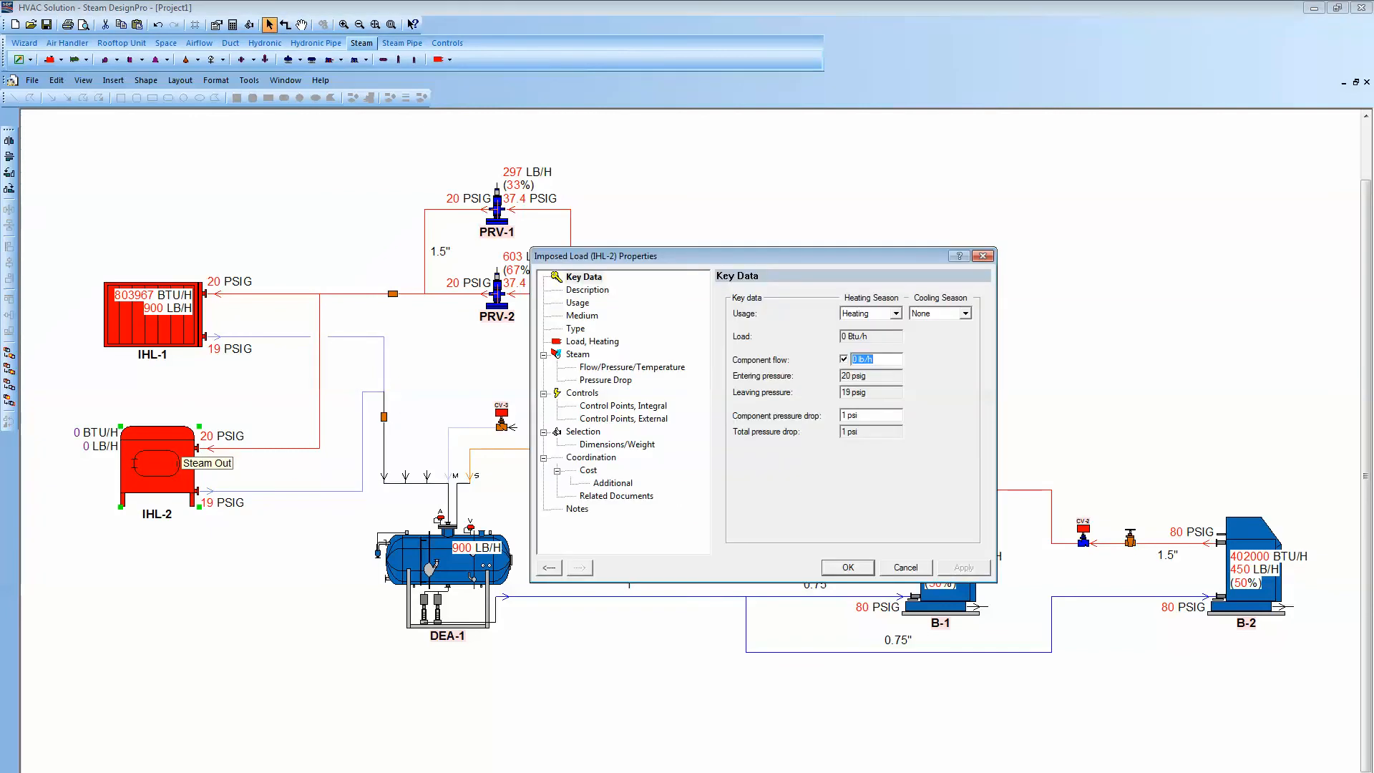
{"action": "double_click", "coordinate": [854, 359]}
{"action": "type", "text": "6000"}
{"action": "key", "text": "Return"}
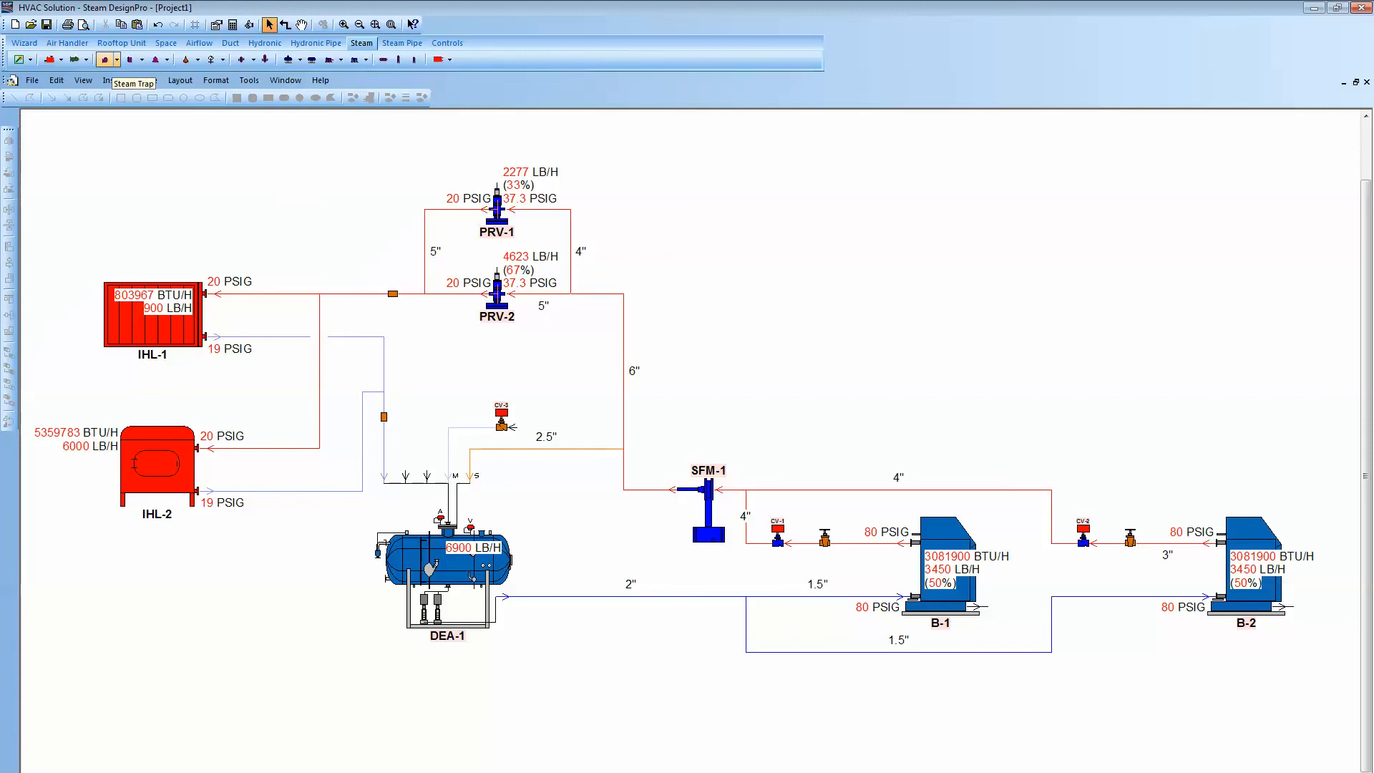
- Insert Spirax Sarco FT (Float Thermostatic) steam traps on the condensate outlets of both imposed loads
{"action": "left_click", "coordinate": [116, 60]}
{"action": "mouse_move", "coordinate": [146, 75]}
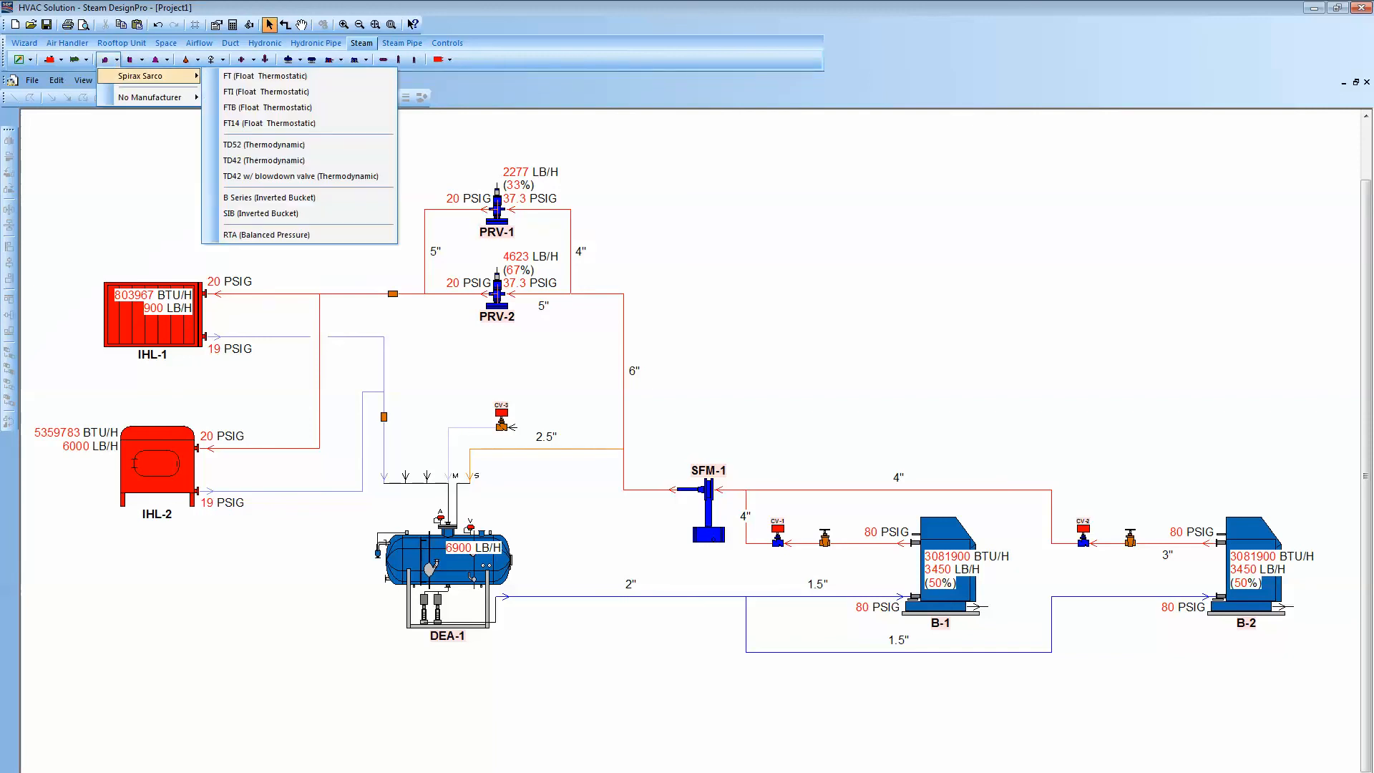
{"action": "left_click", "coordinate": [265, 76]}
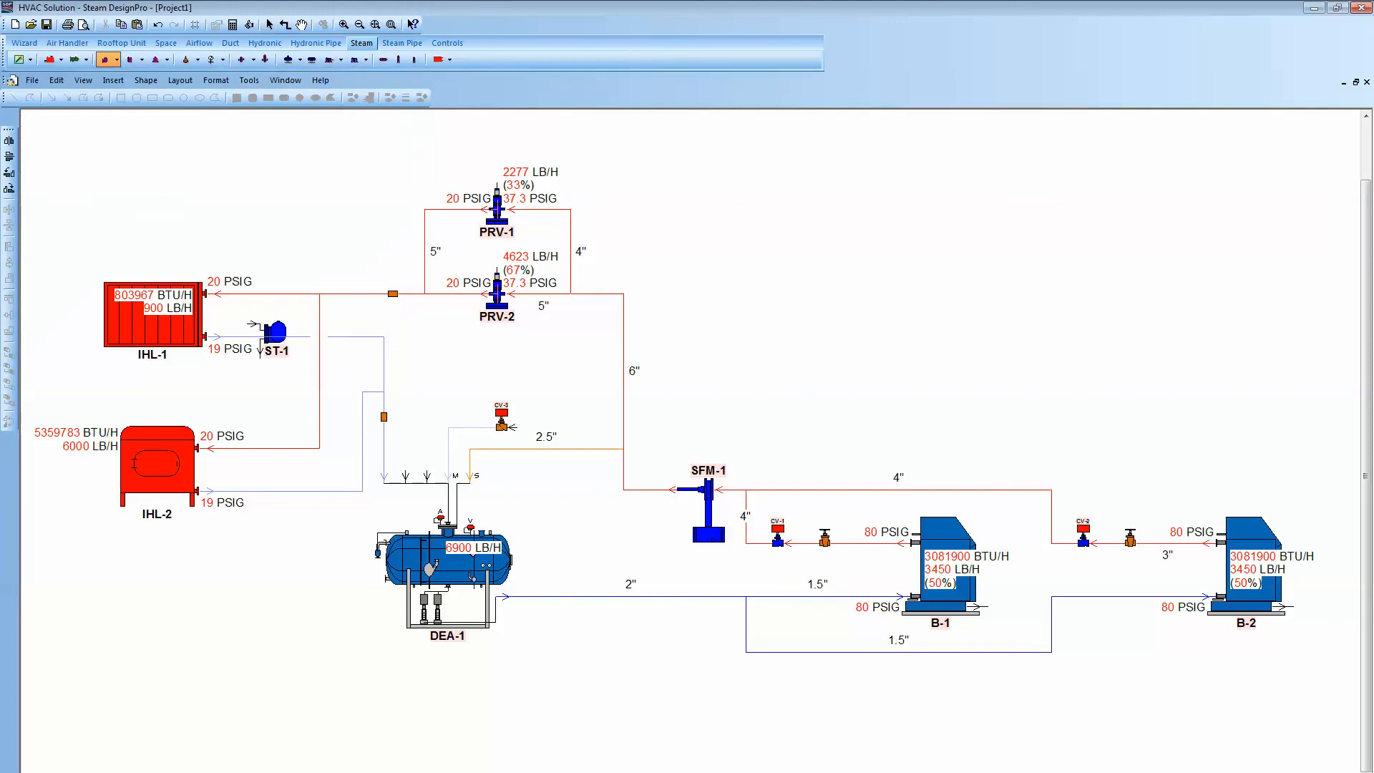
{"action": "left_click", "coordinate": [274, 346]}
{"action": "left_click", "coordinate": [105, 59]}
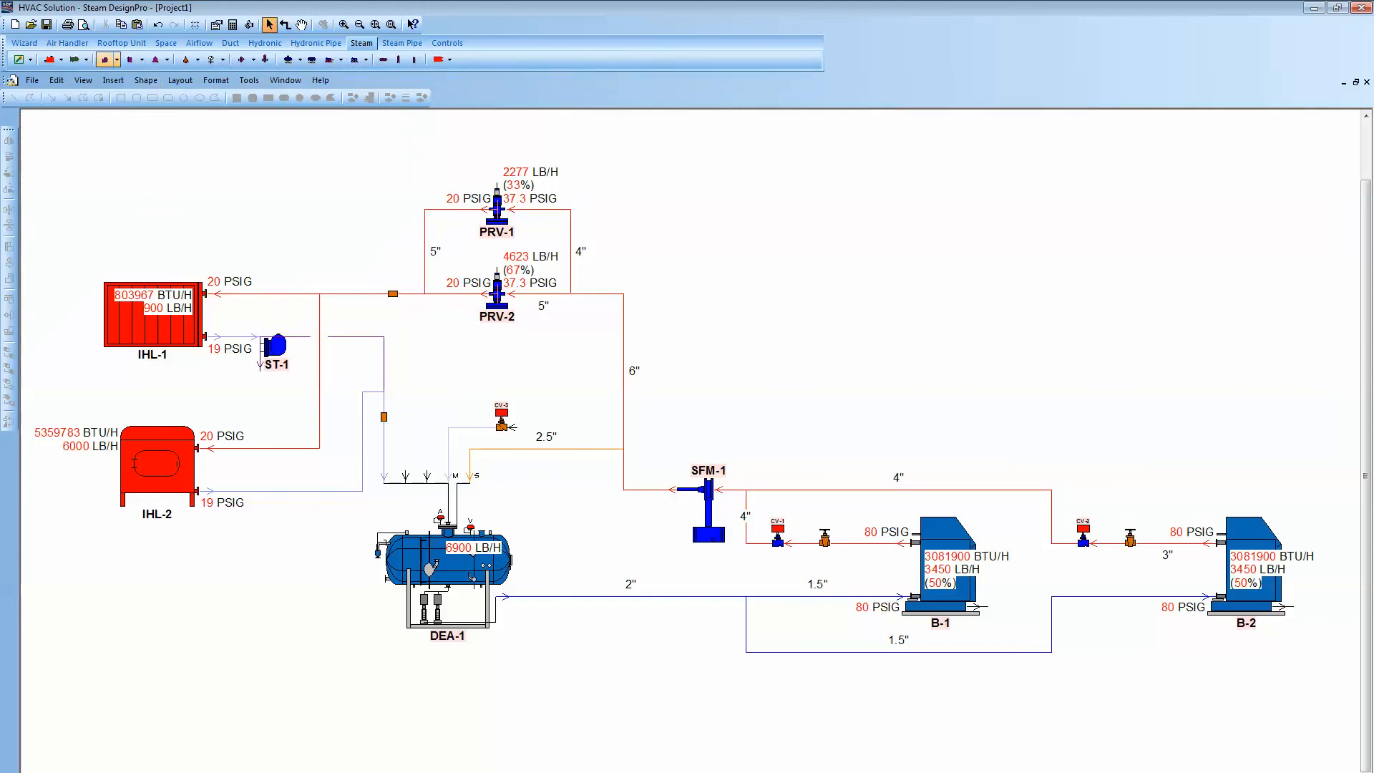
{"action": "left_click", "coordinate": [282, 492]}
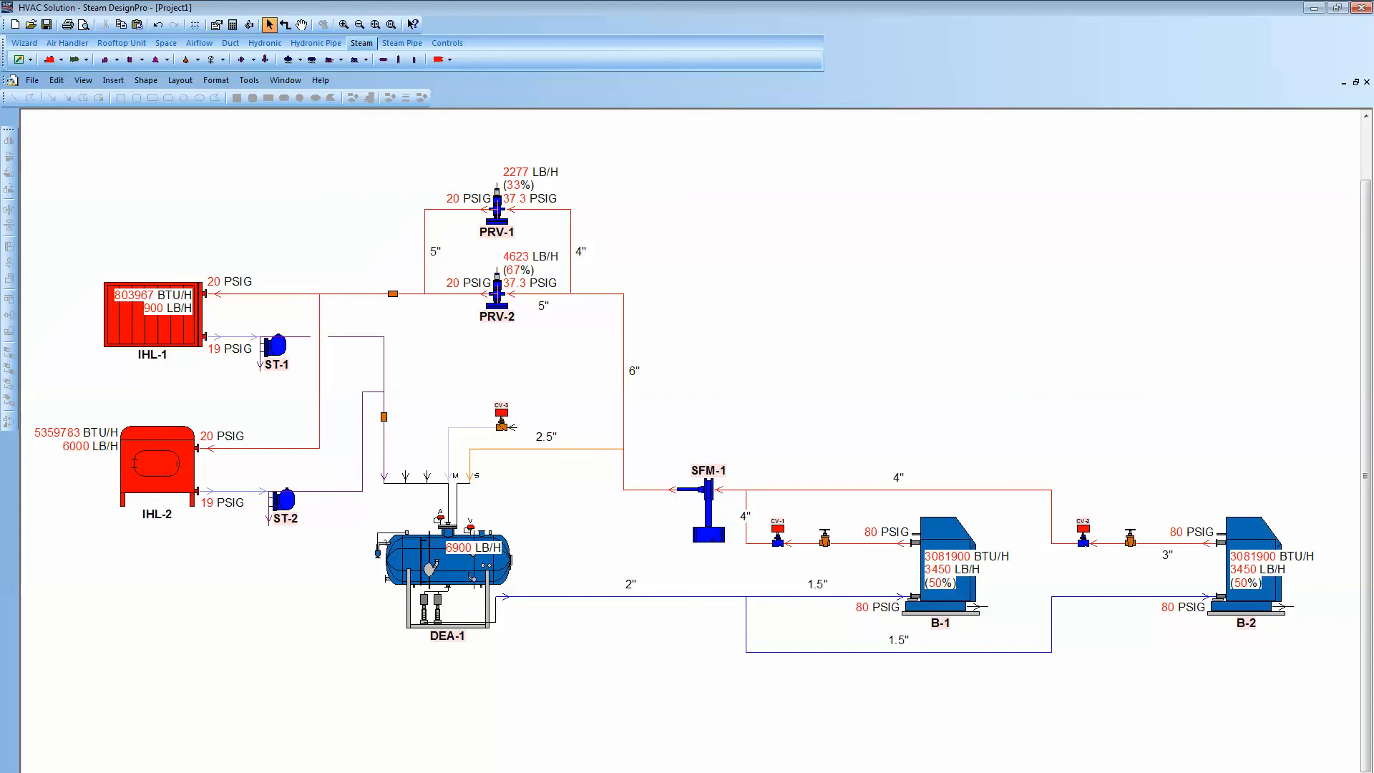
- Add a "Steam System" text annotation with an 18-point override font below the schematic
{"action": "right_click", "coordinate": [552, 338]}
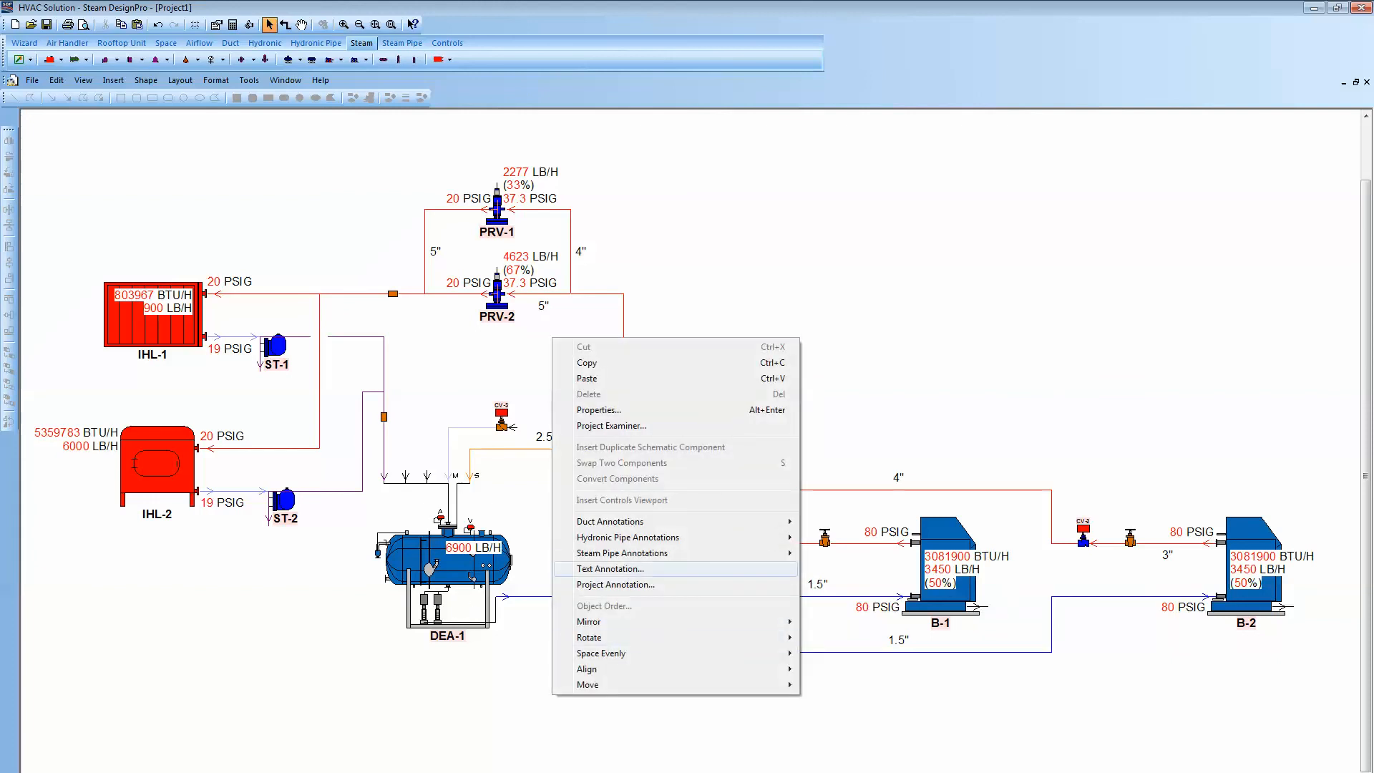
{"action": "key", "text": "Return"}
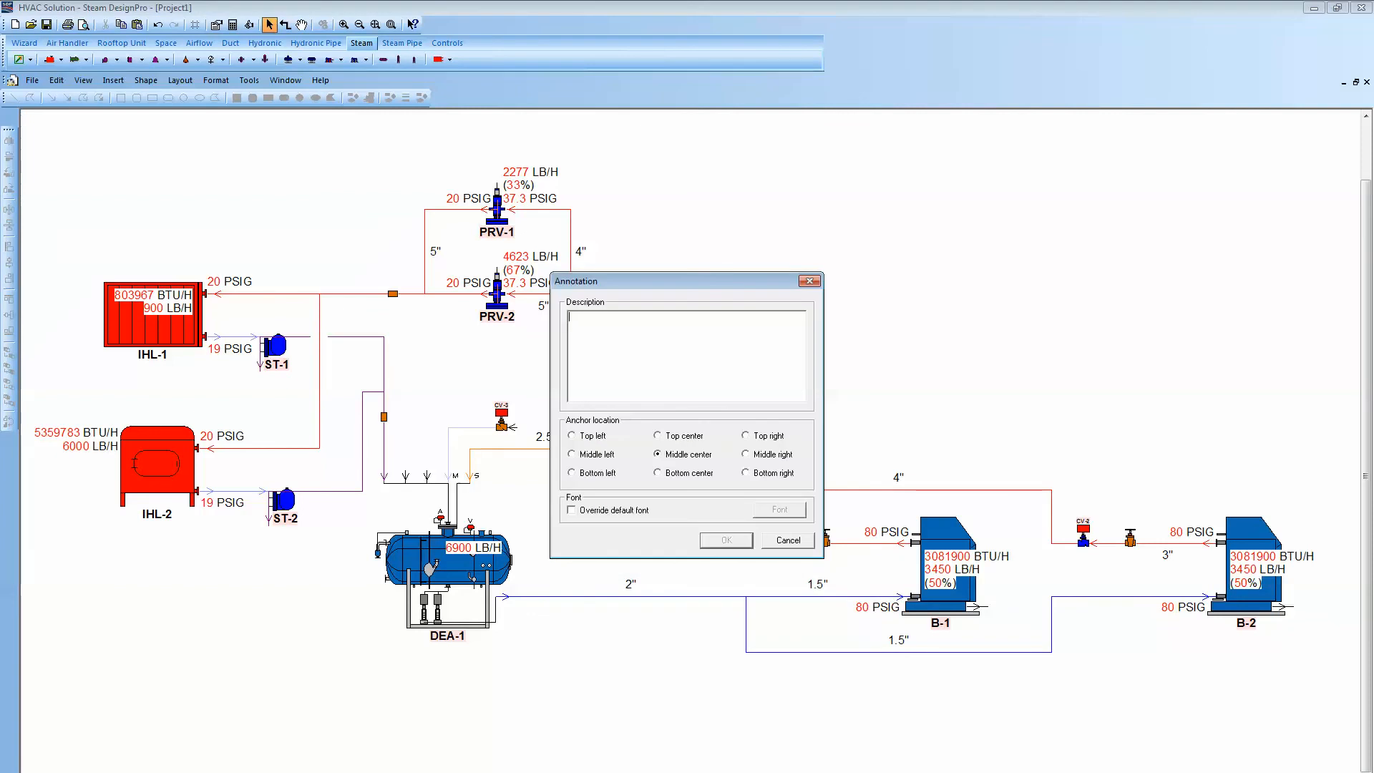
{"action": "type", "text": "Steam System"}
{"action": "left_click", "coordinate": [572, 511]}
{"action": "left_click", "coordinate": [780, 511]}
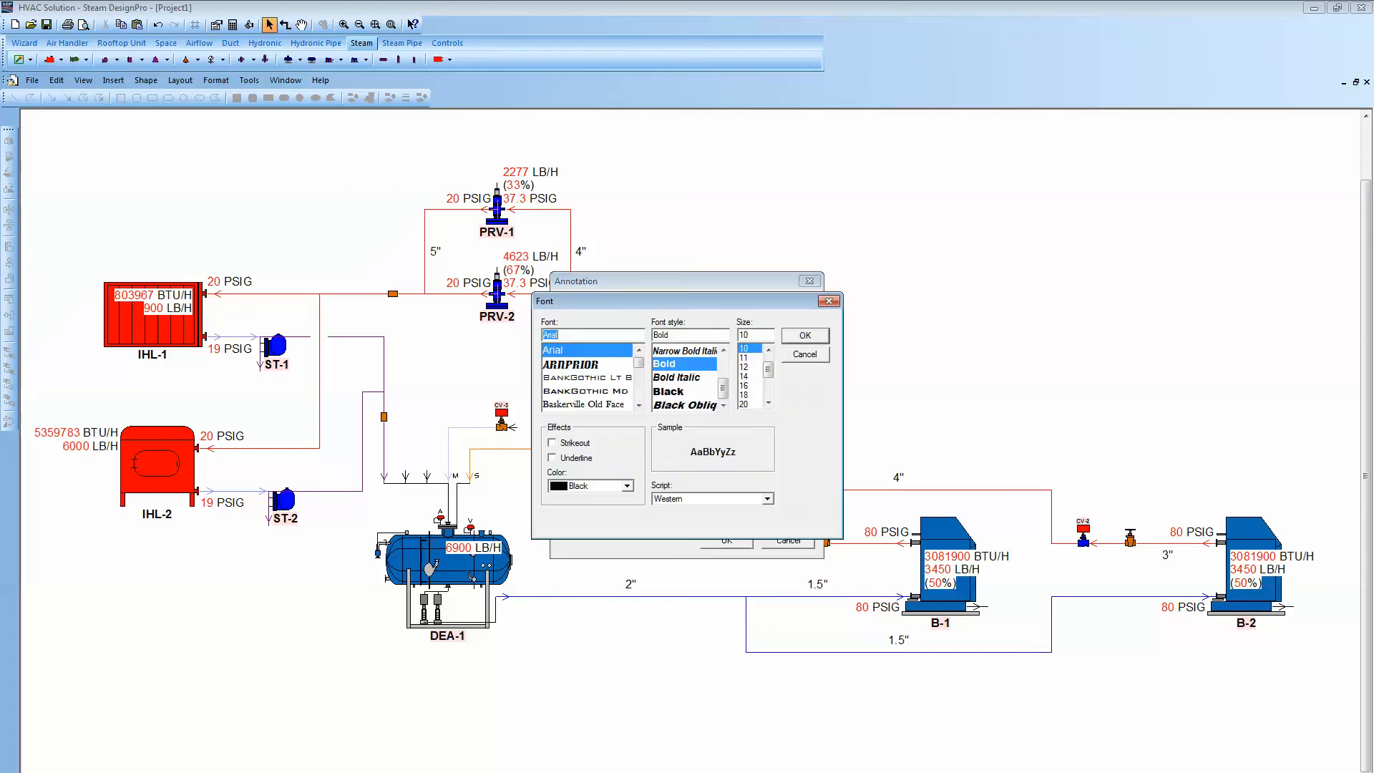
{"action": "left_click", "coordinate": [744, 395]}
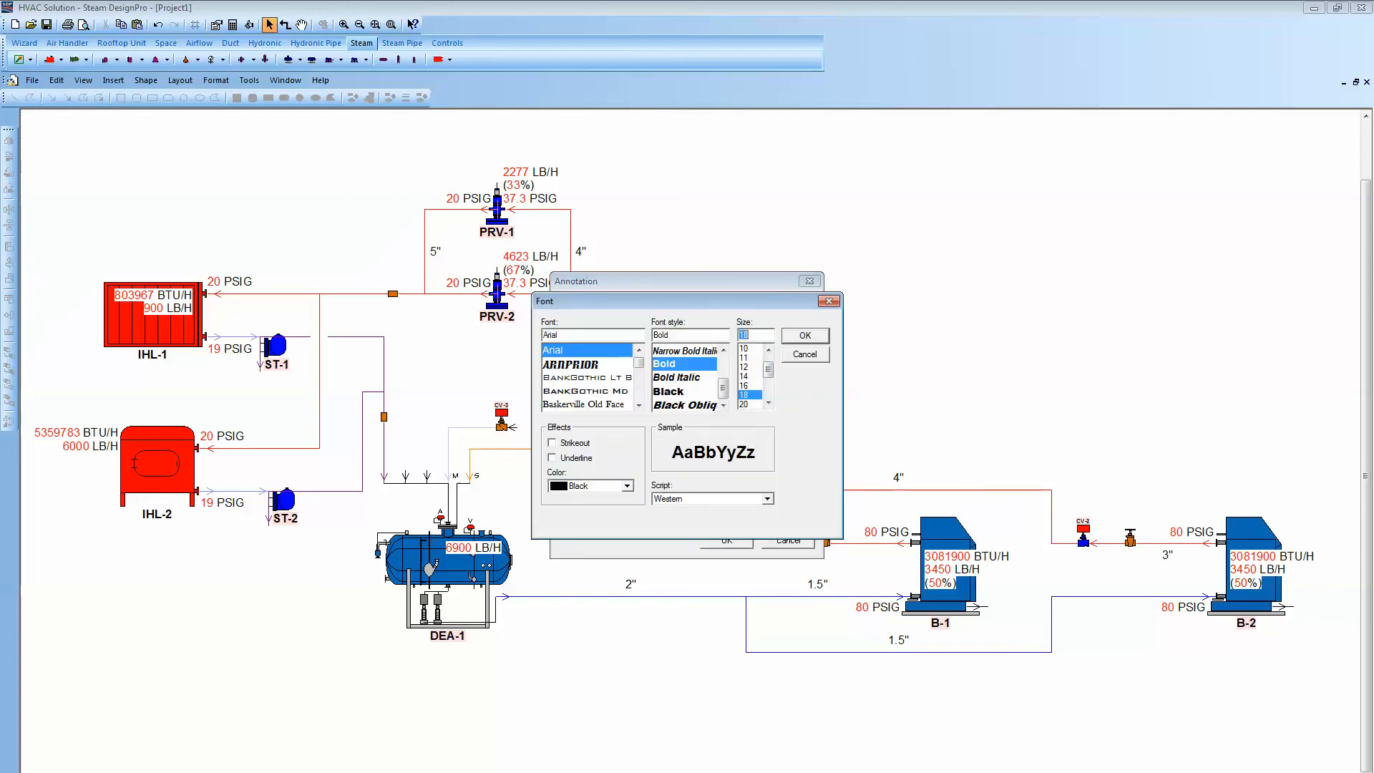
{"action": "key", "text": "Return"}
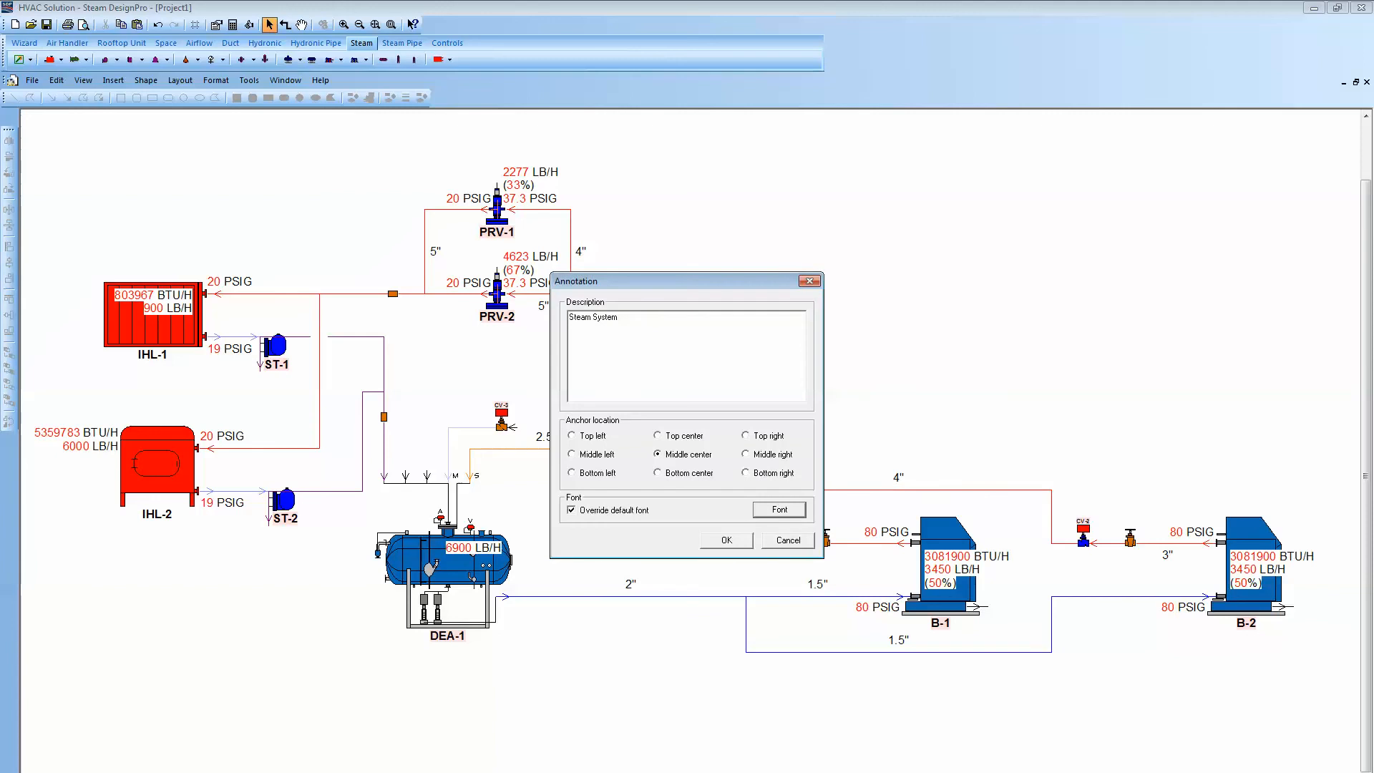
{"action": "left_click", "coordinate": [723, 541]}
{"action": "left_click", "coordinate": [614, 707]}
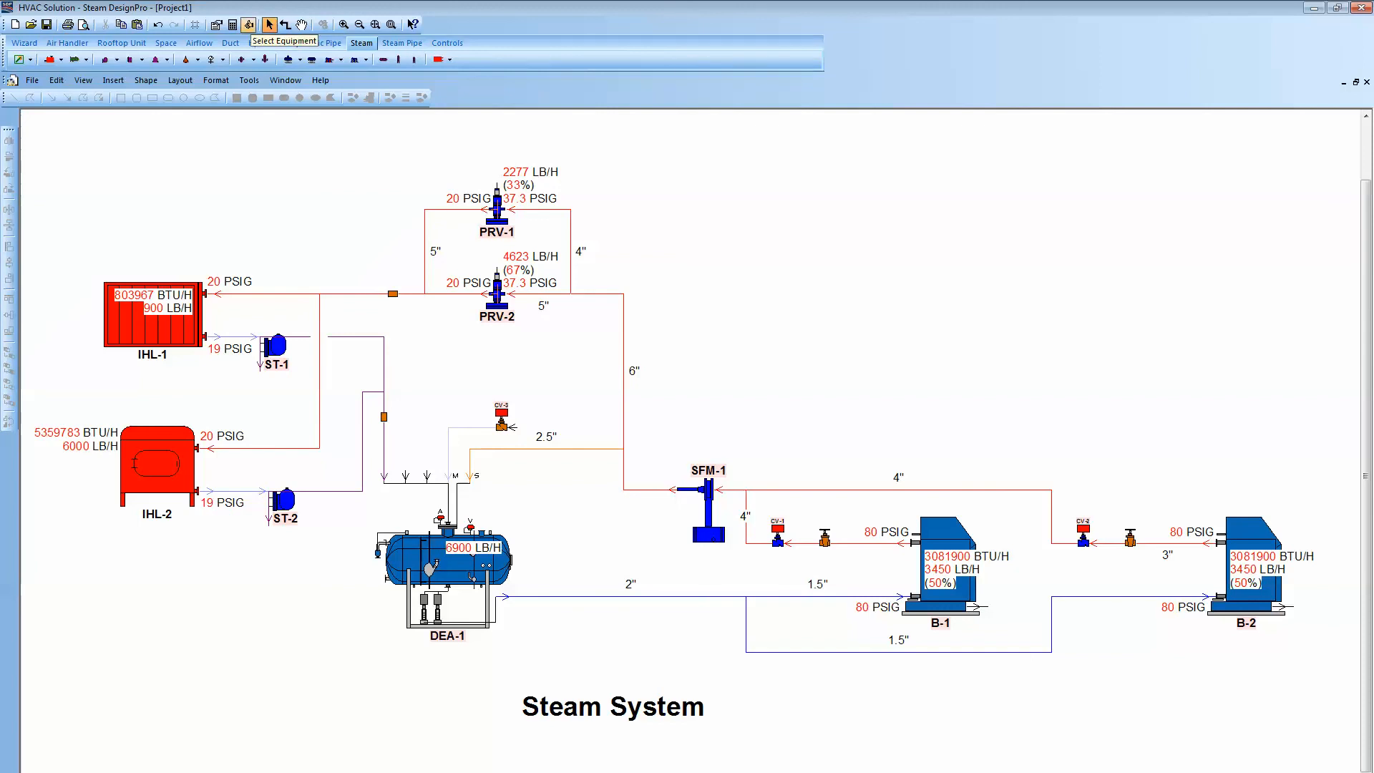
- Run automatic equipment selection for the whole steam system
{"action": "left_click", "coordinate": [249, 25]}
{"action": "left_click", "coordinate": [750, 454]}
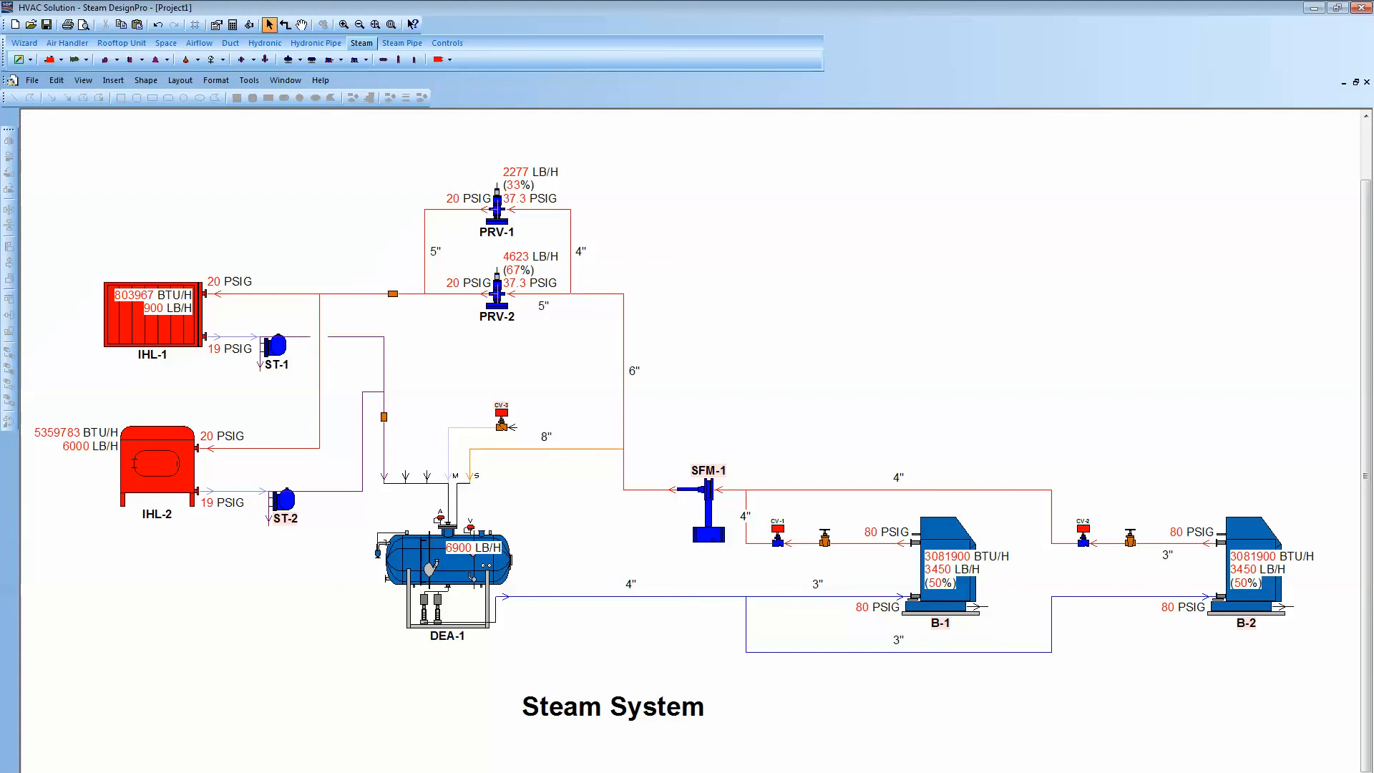
- Review the selected model list for pressure-reducing valve PRV-2 in its properties
{"action": "double_click", "coordinate": [498, 297]}
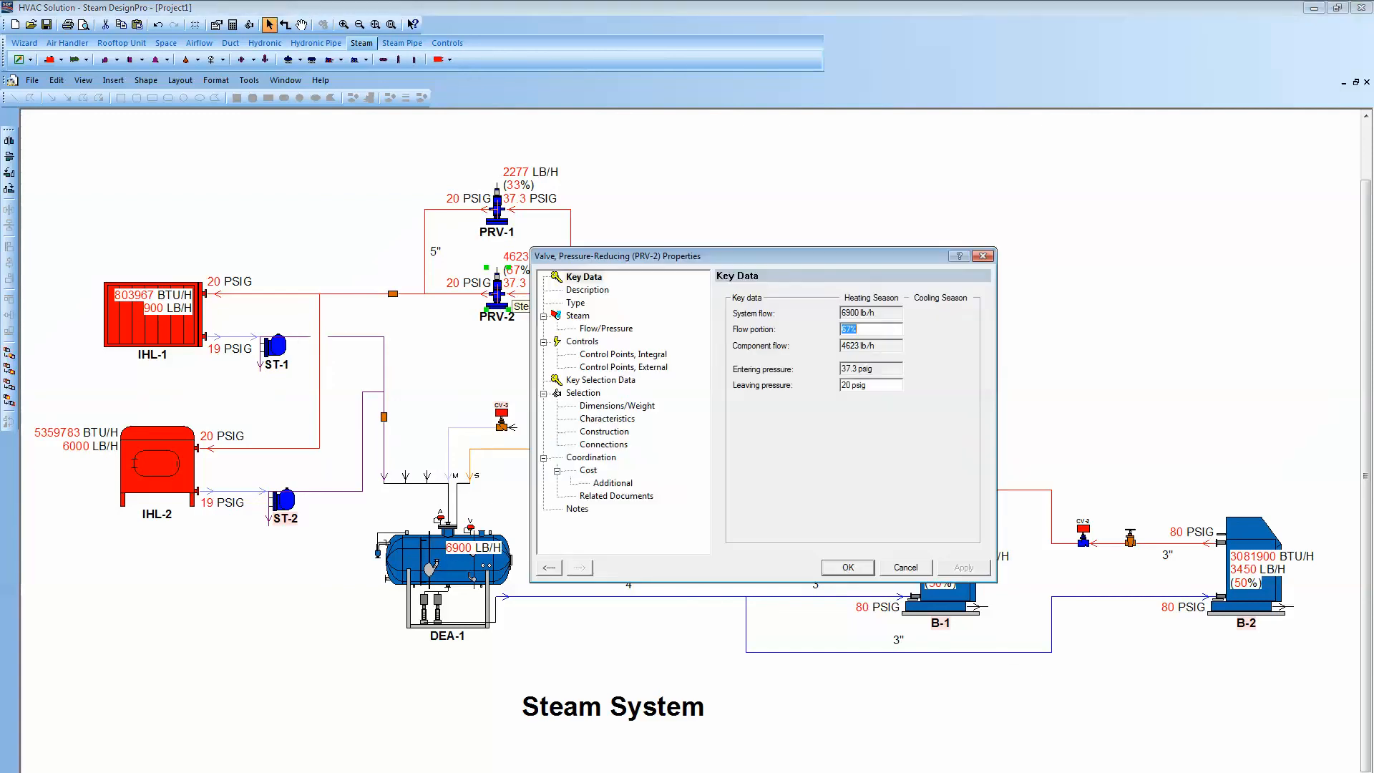
{"action": "left_click", "coordinate": [583, 393]}
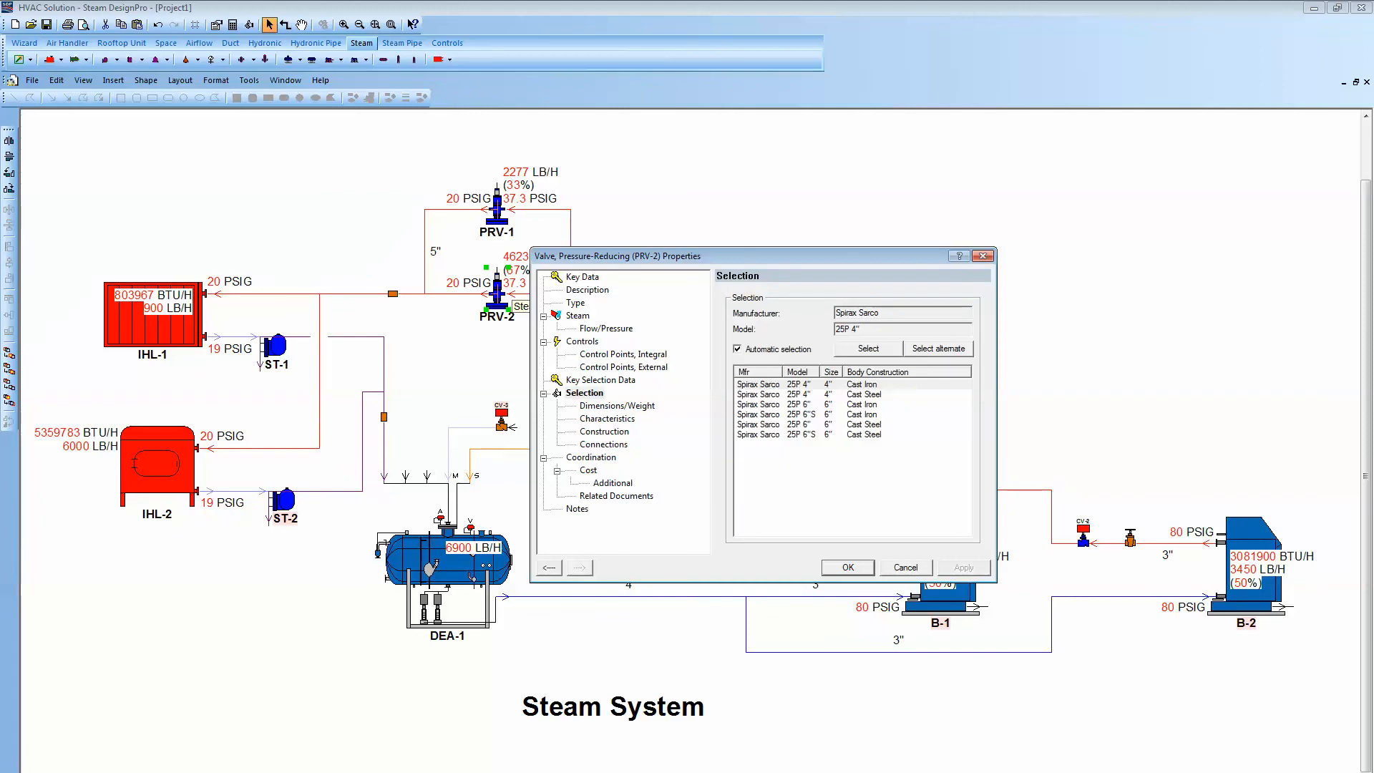
{"action": "key", "text": "Escape"}
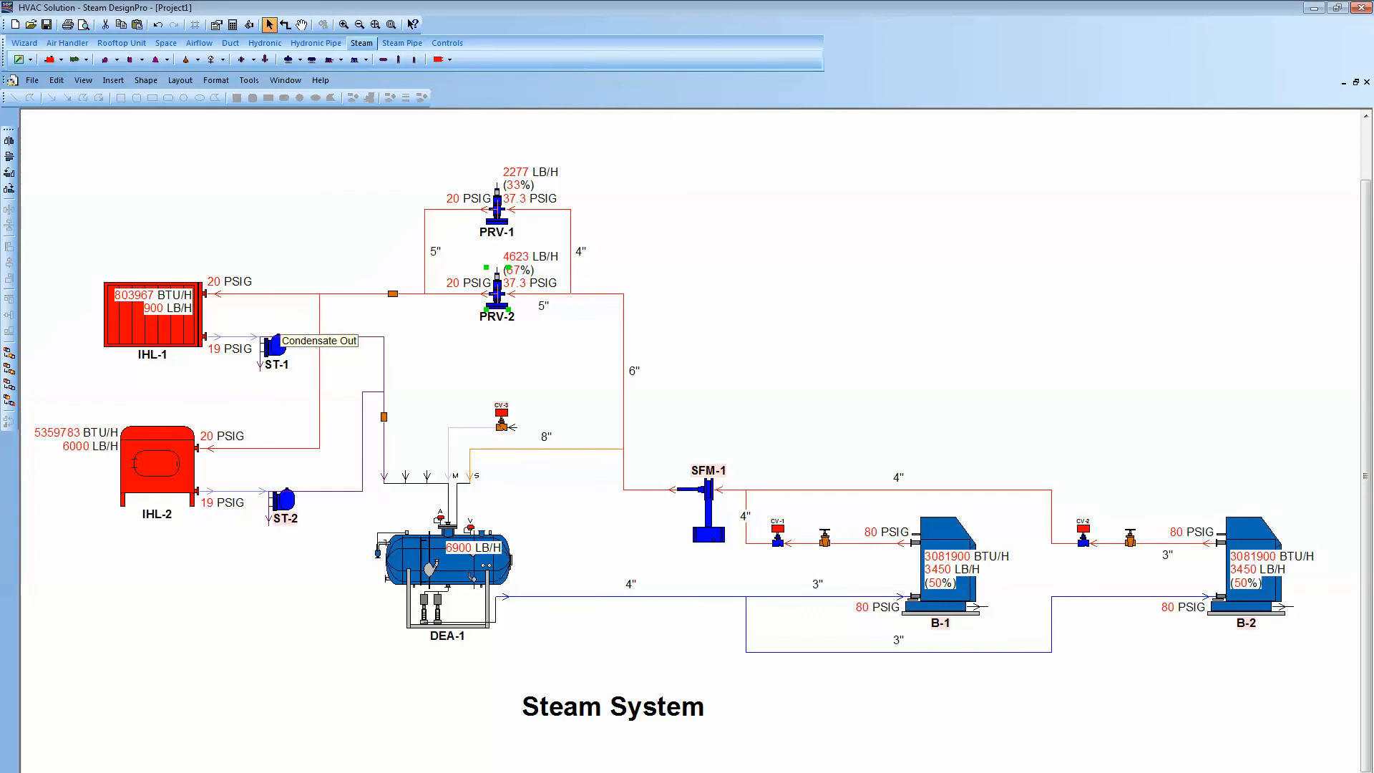
- Change steam trap ST-1's type to TD42 (Thermodynamic) in its properties
{"action": "double_click", "coordinate": [276, 345]}
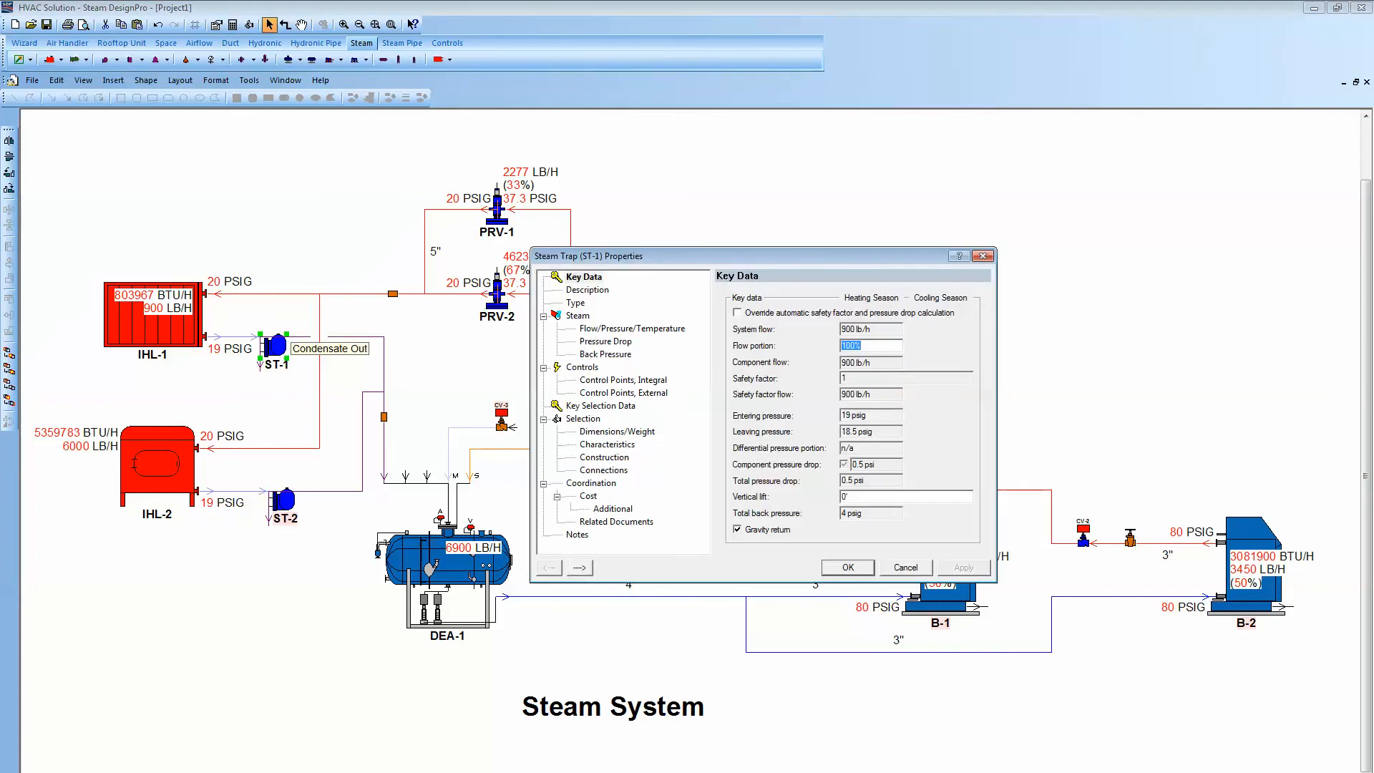
{"action": "left_click", "coordinate": [584, 419]}
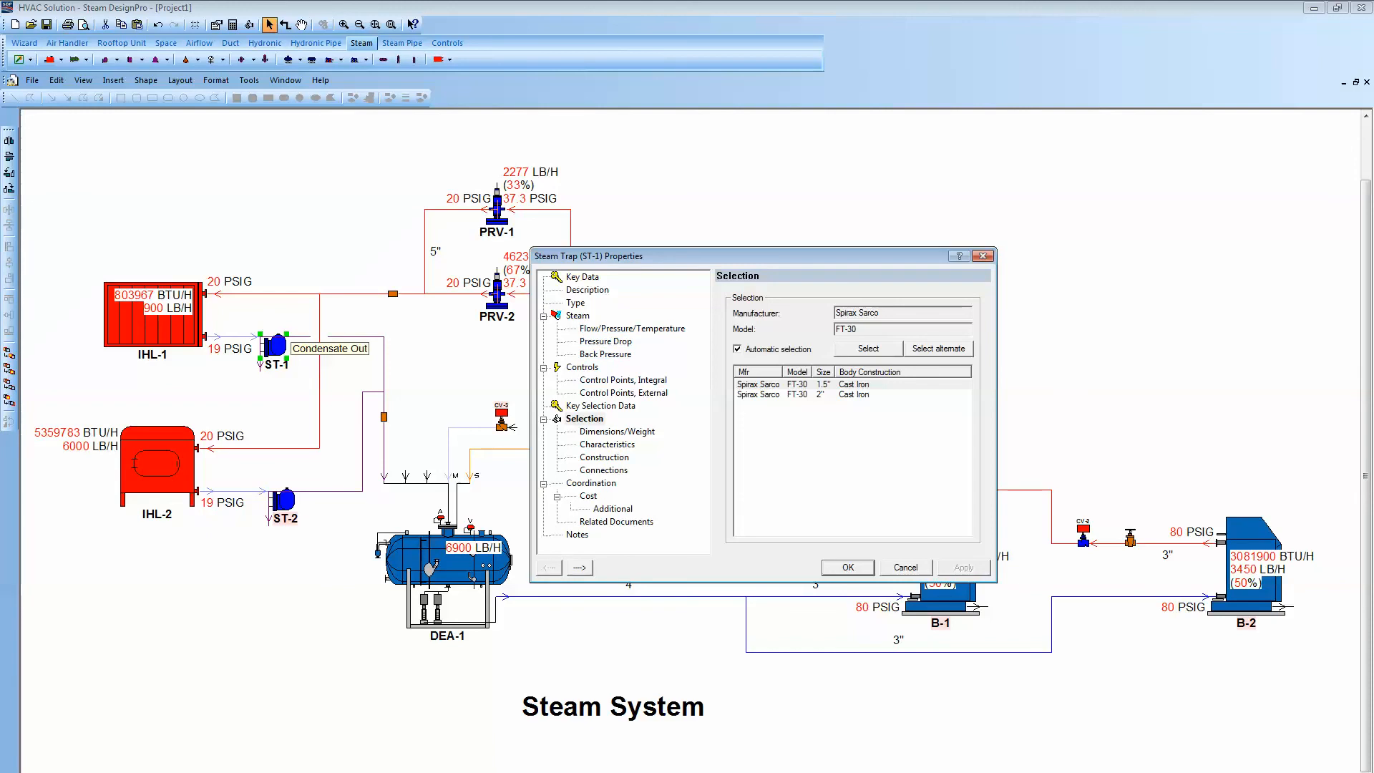
{"action": "left_click", "coordinate": [575, 303]}
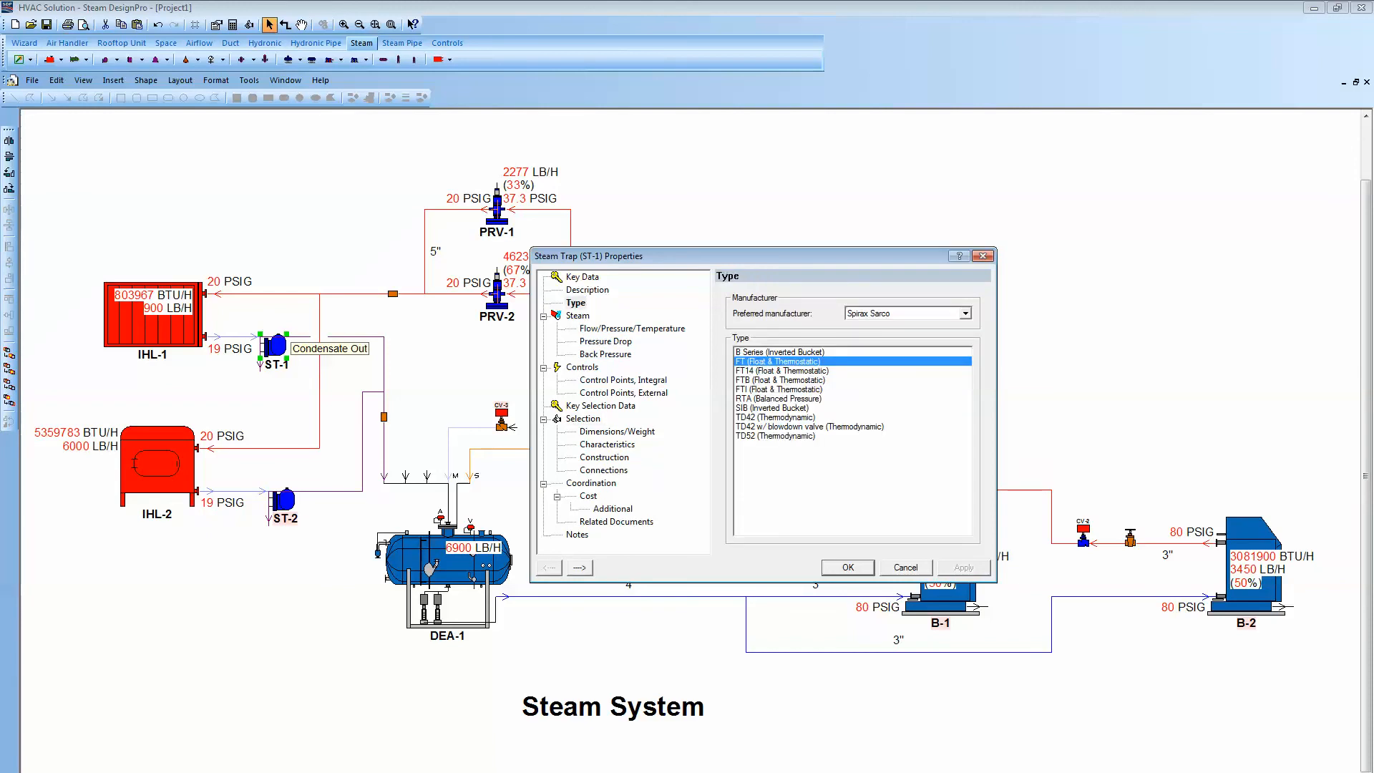
{"action": "left_click", "coordinate": [776, 417]}
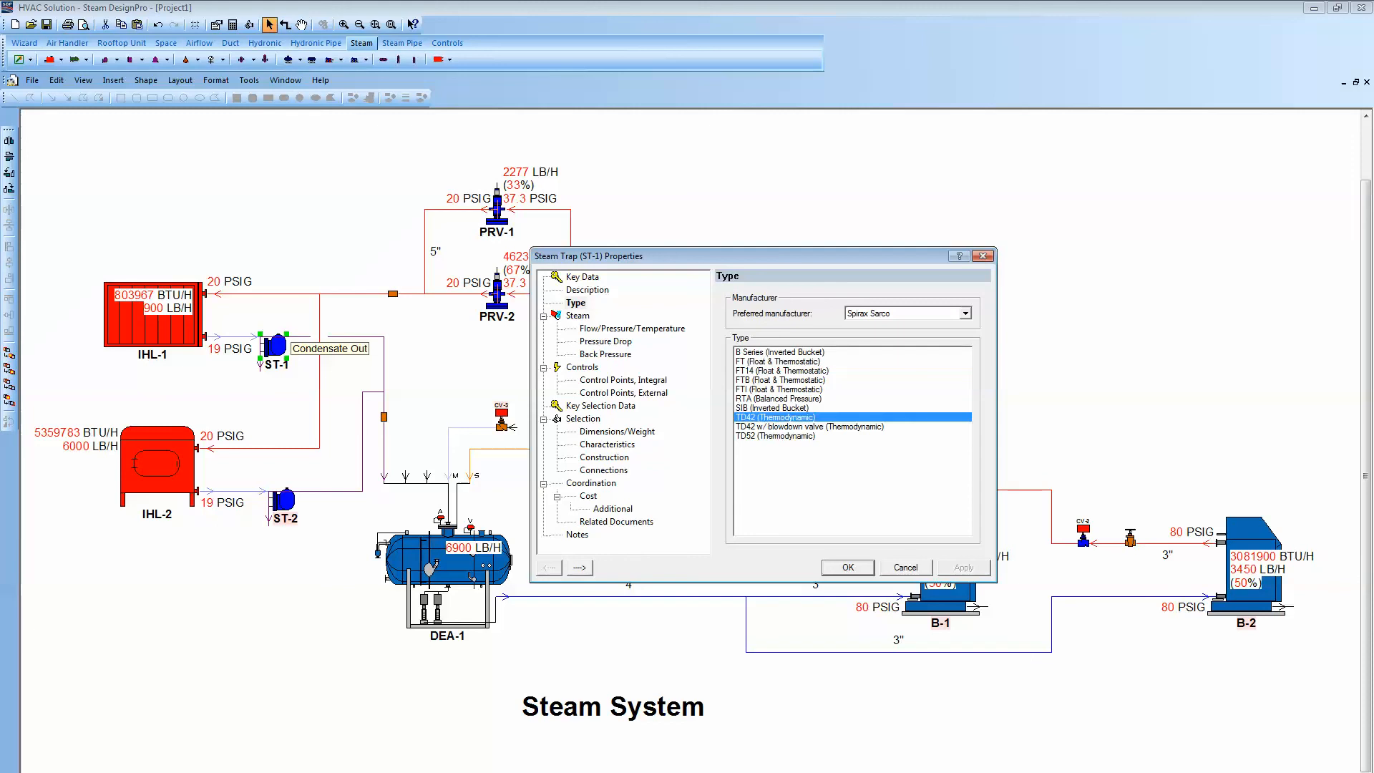
{"action": "left_click", "coordinate": [847, 567]}
{"action": "left_click", "coordinate": [290, 312]}
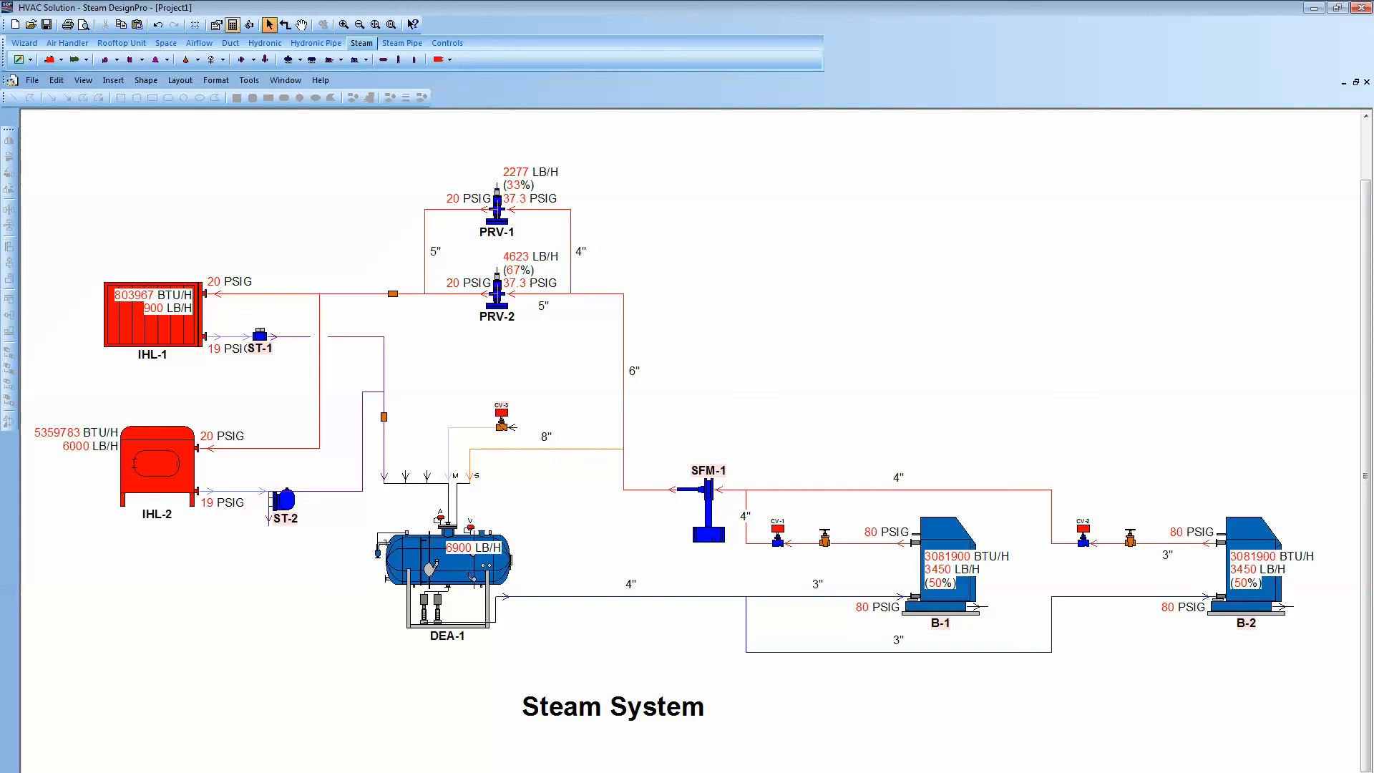
- Review steam trap ST-1's equipment selection in its properties
{"action": "left_click", "coordinate": [249, 25]}
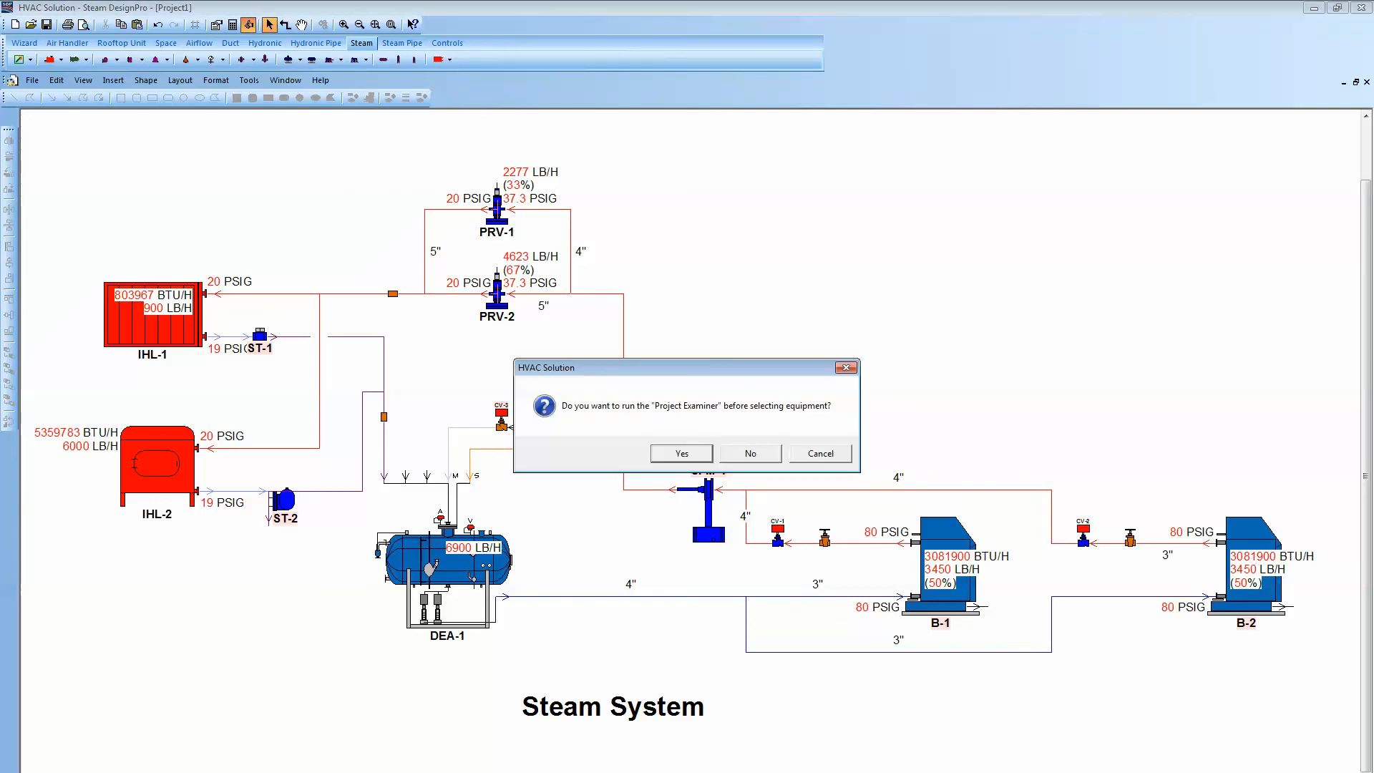
{"action": "left_click", "coordinate": [821, 454]}
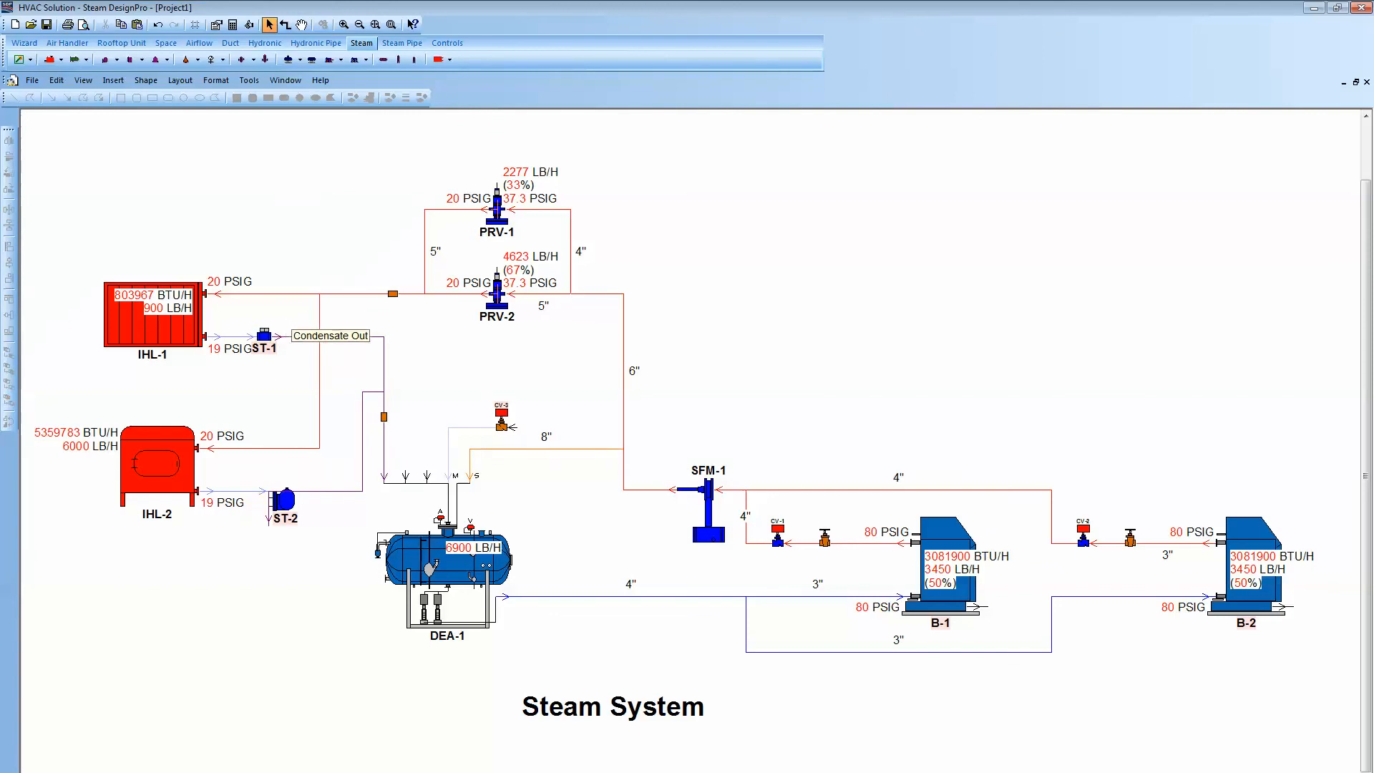
{"action": "double_click", "coordinate": [262, 333]}
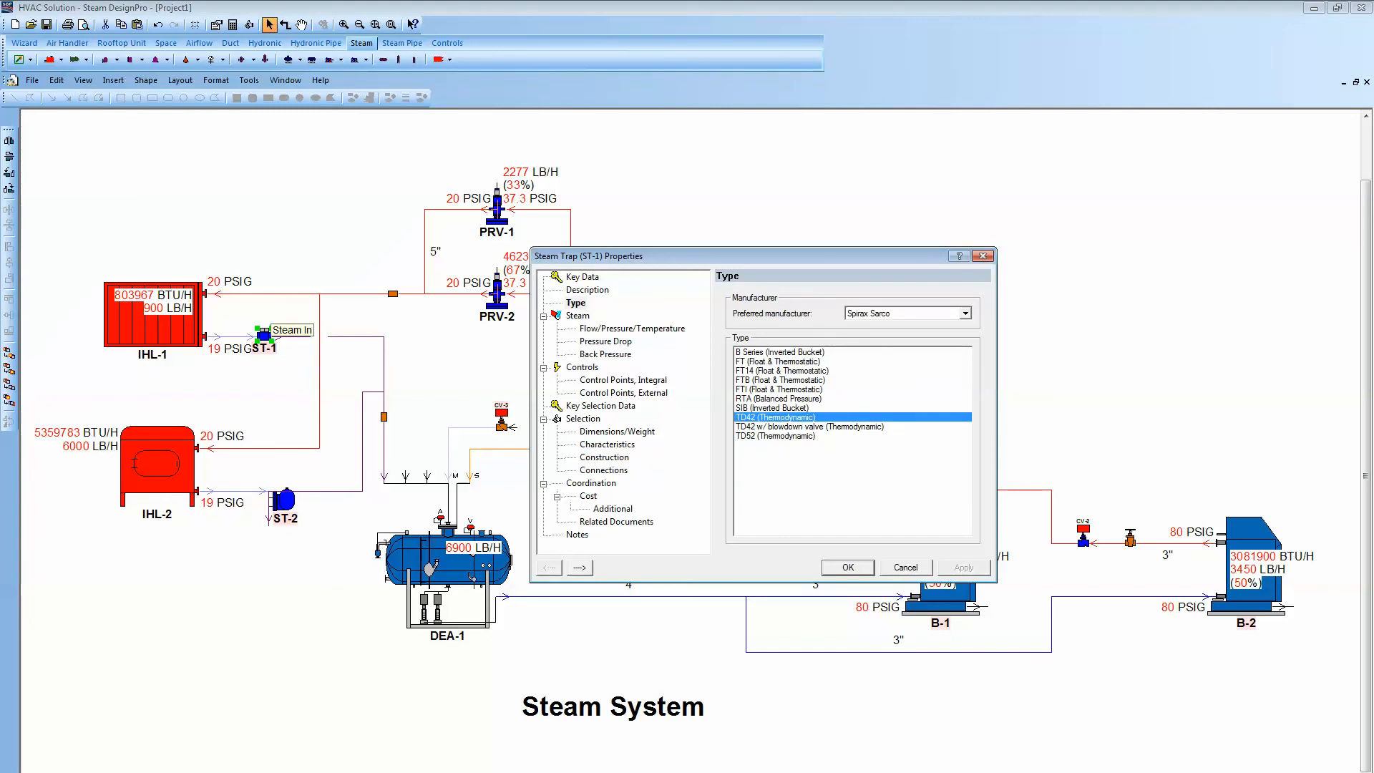
{"action": "left_click", "coordinate": [584, 420]}
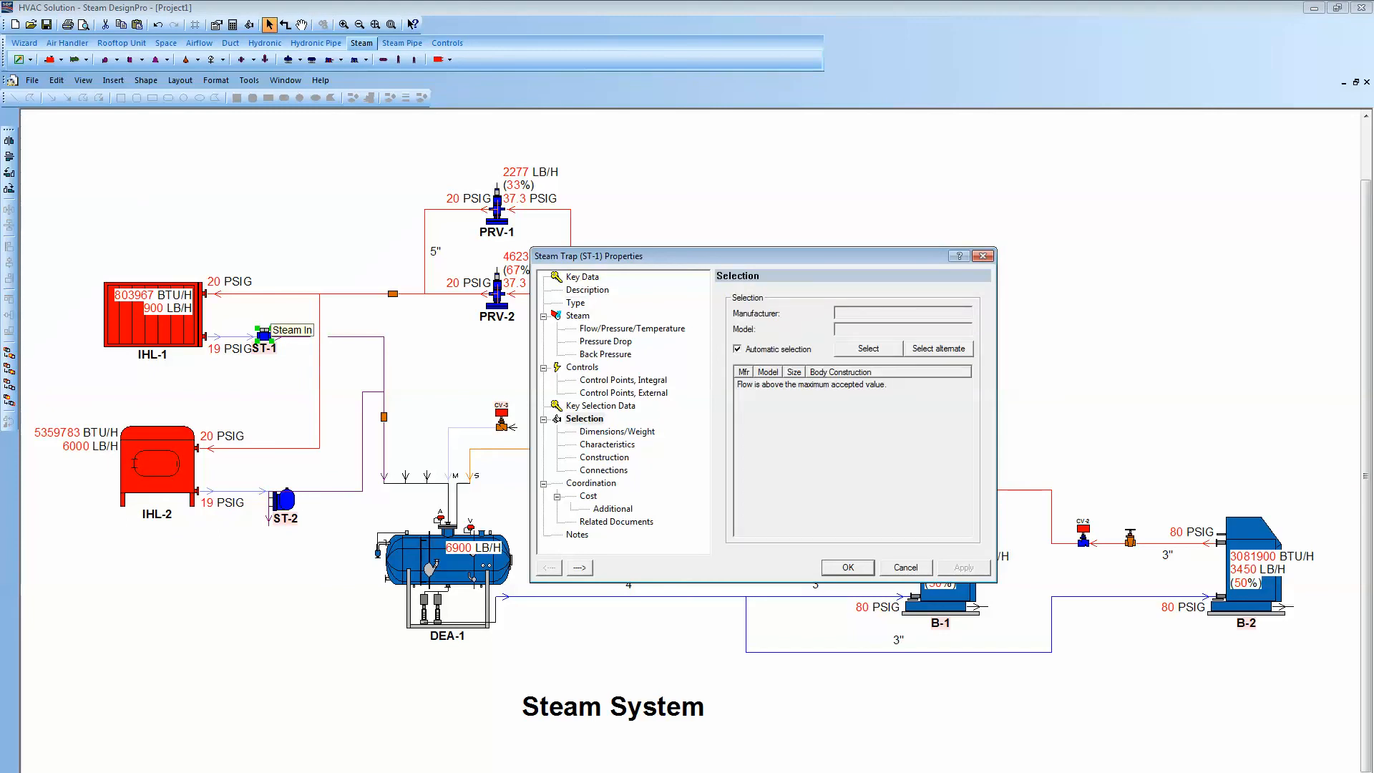
{"action": "key", "text": "Escape"}
{"action": "key", "text": "Escape"}
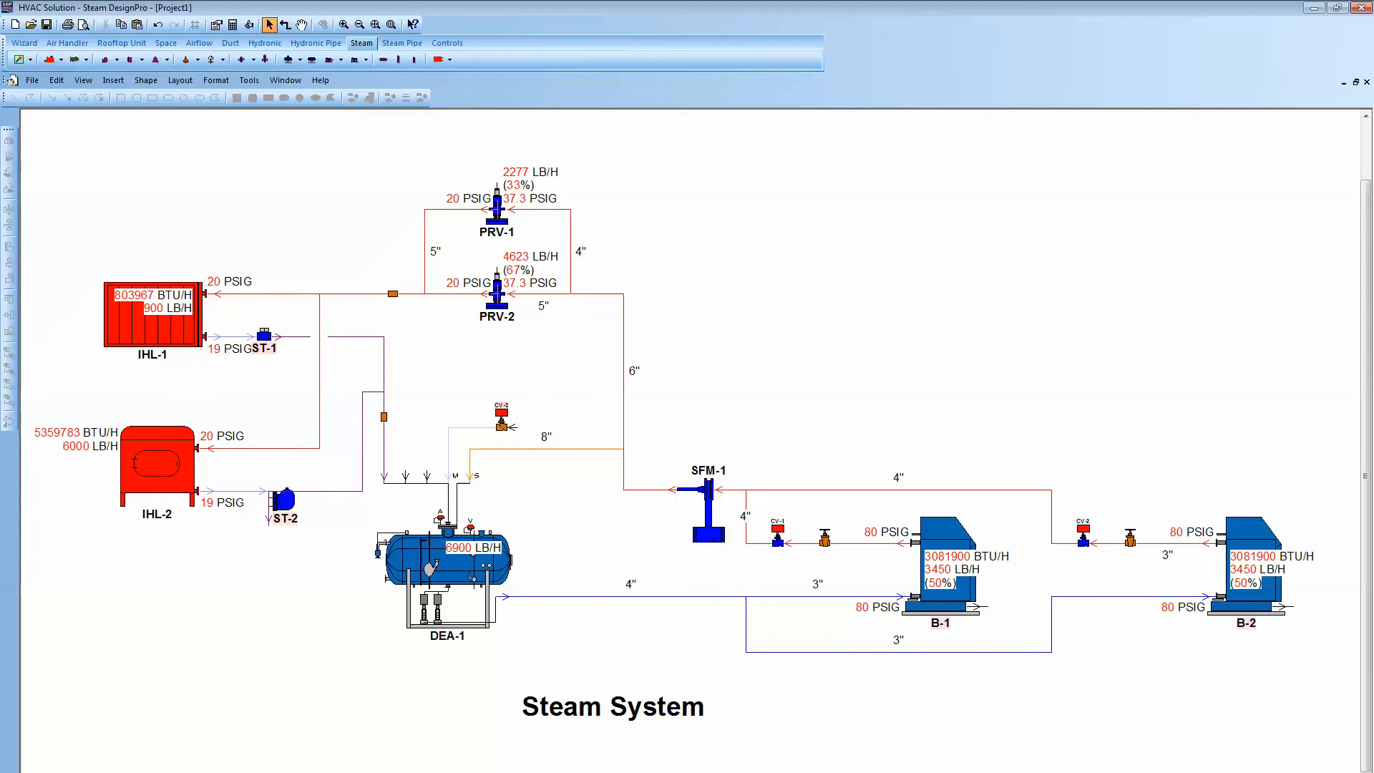